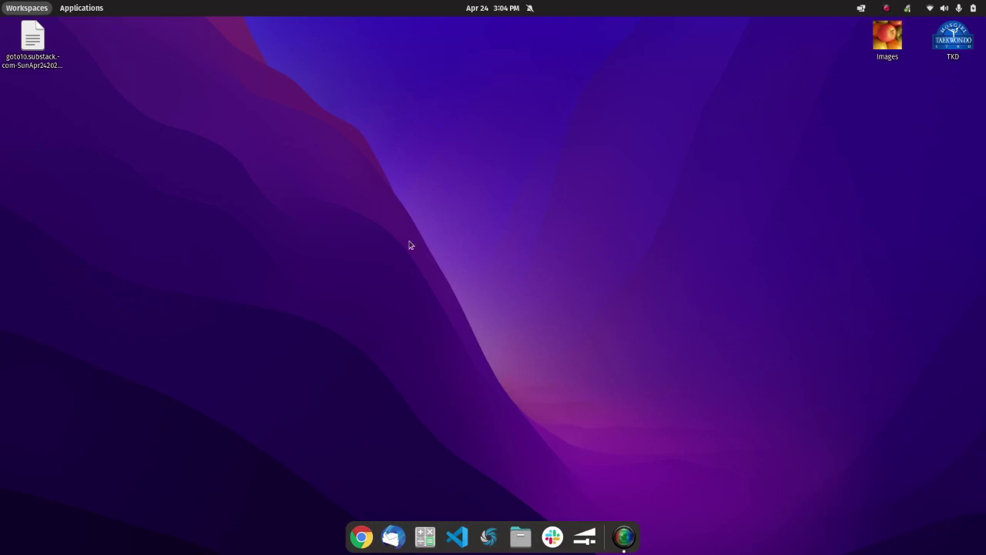
Open the saved goto10.substack.com file from the desktop, maximize the browser, and read the Archimedes Spiral article down to its finished image.
{"action": "double_click", "coordinate": [38, 67]}
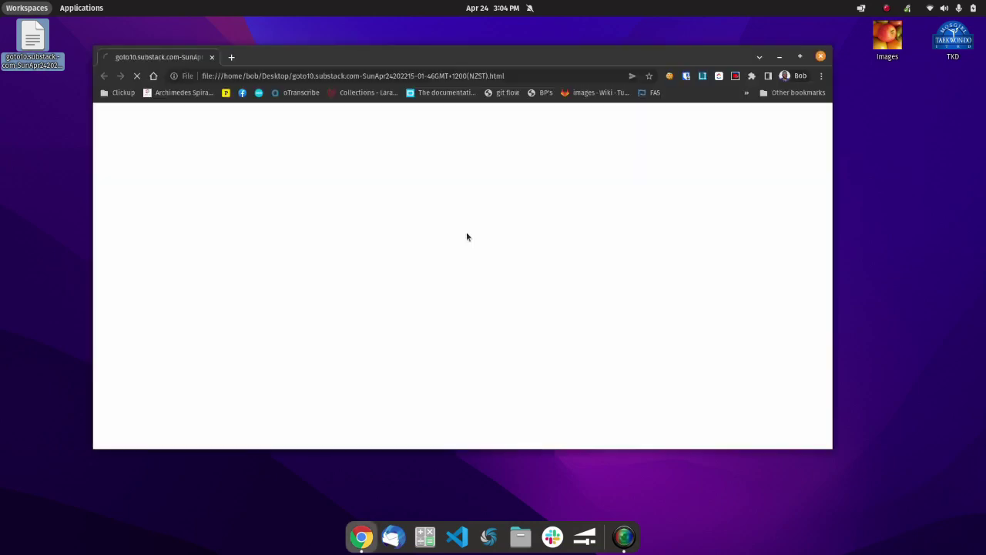
{"action": "double_click", "coordinate": [389, 62]}
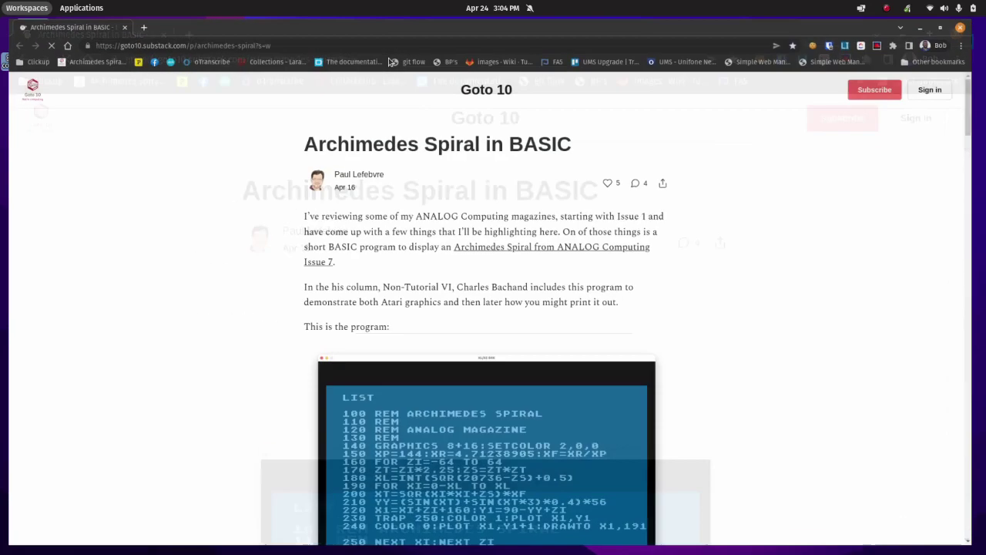
{"action": "scroll", "coordinate": [712, 358], "scroll_direction": "down", "scroll_amount": 1}
{"action": "scroll", "coordinate": [713, 358], "scroll_direction": "down", "scroll_amount": 3}
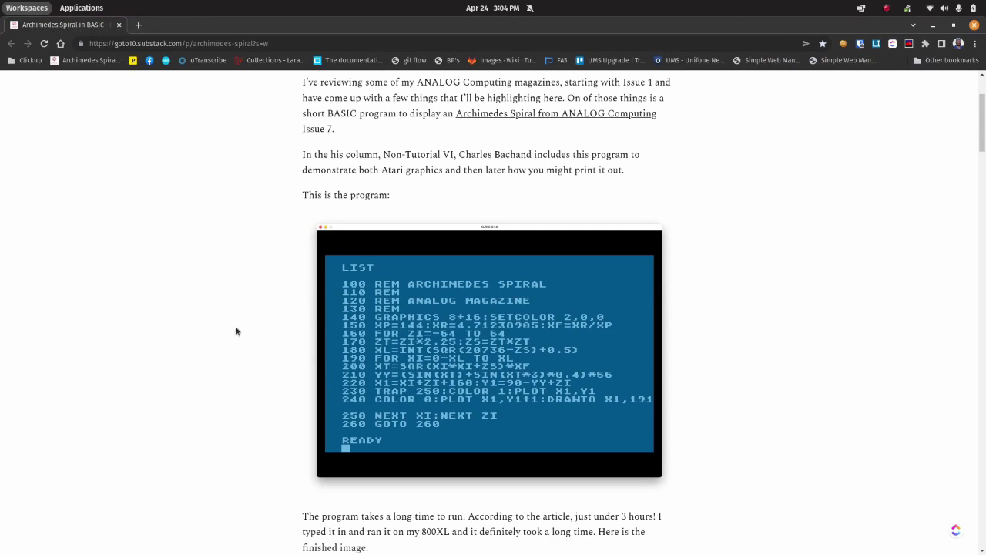
{"action": "scroll", "coordinate": [231, 301], "scroll_direction": "down", "scroll_amount": 5}
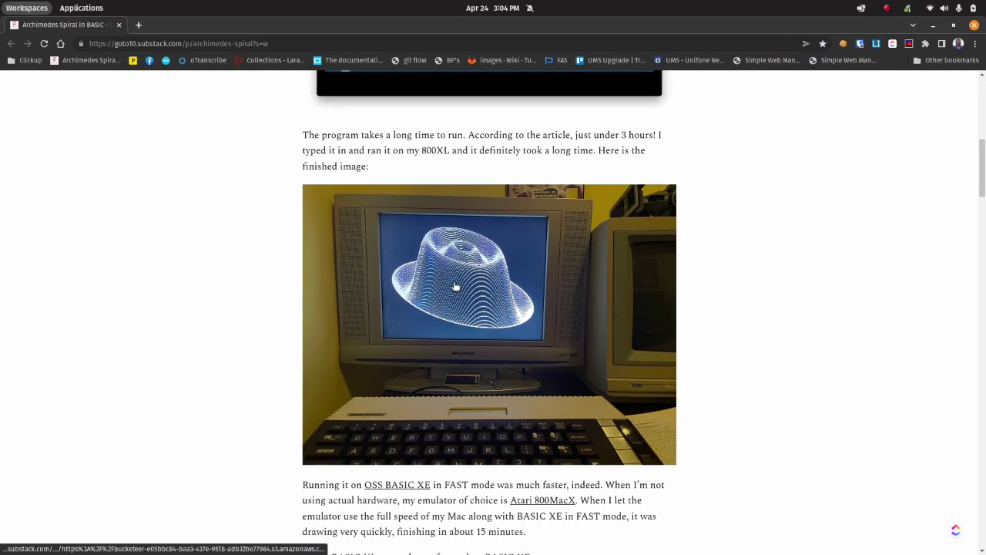
View the article's finished hat image at full size in its own tab, then close that tab.
{"action": "left_click", "coordinate": [453, 287]}
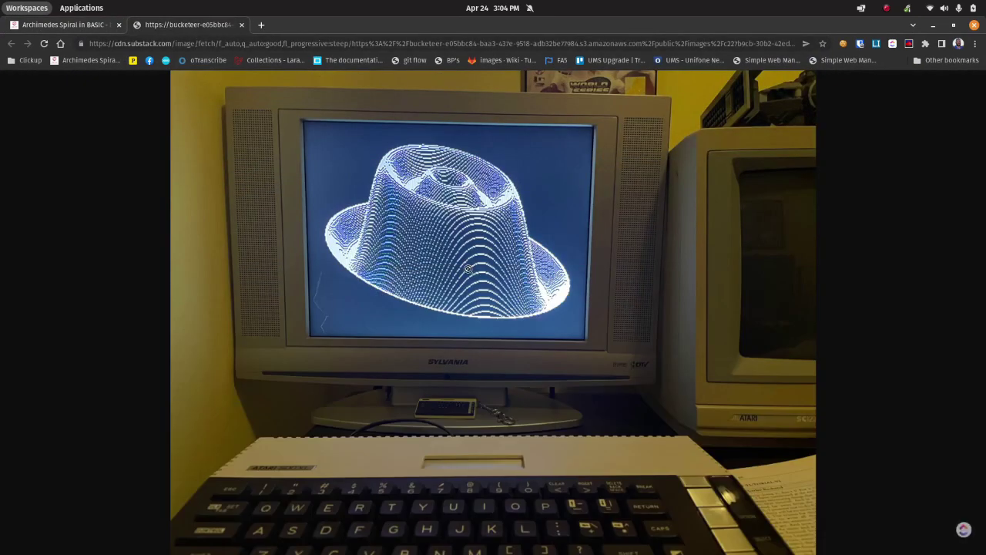
{"action": "left_click", "coordinate": [462, 222]}
{"action": "left_click", "coordinate": [482, 322]}
{"action": "middle_click", "coordinate": [200, 30]}
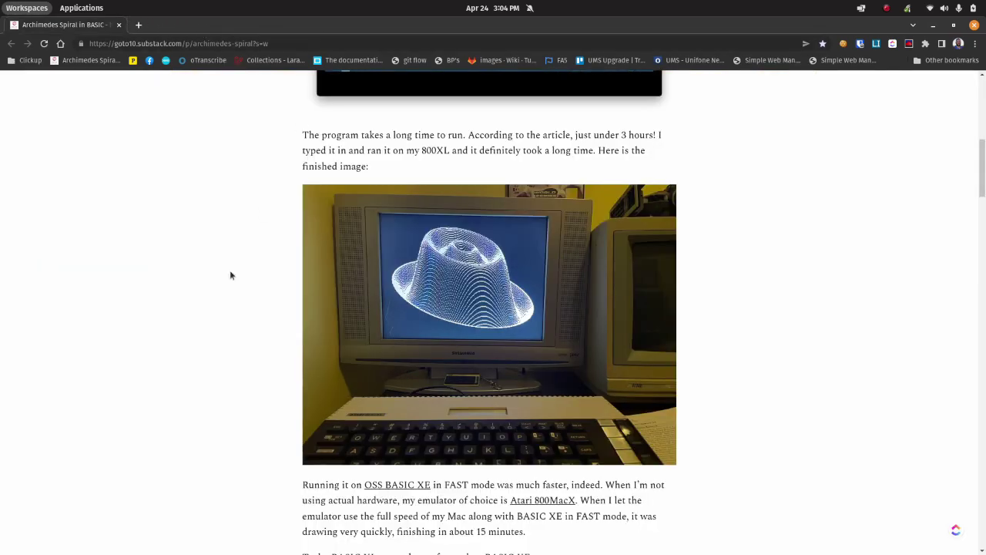
Tile the article's browser window to half of the desktop with the BASIC program listing in view.
{"action": "scroll", "coordinate": [200, 338], "scroll_direction": "up", "scroll_amount": 5}
{"action": "key", "text": "super+Right"}
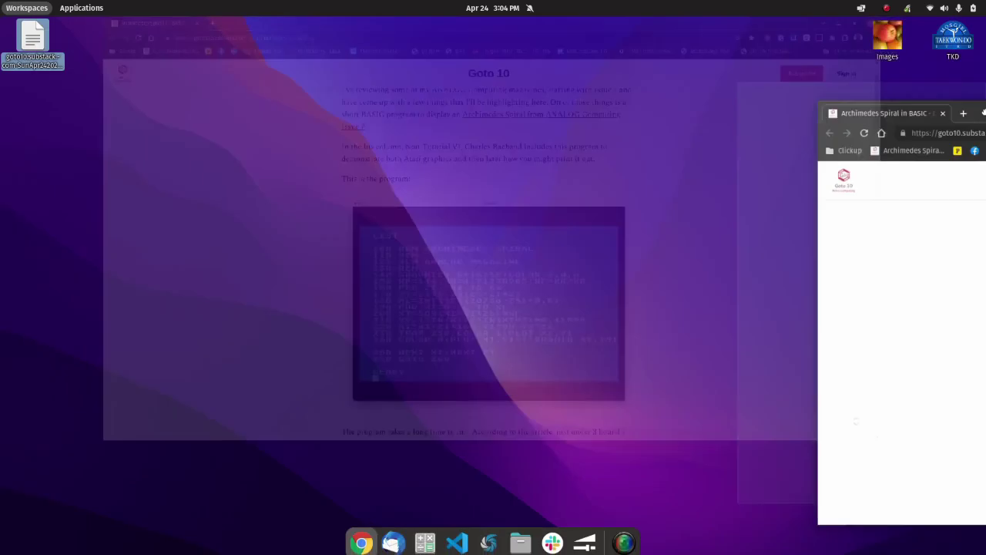
{"action": "scroll", "coordinate": [731, 347], "scroll_direction": "down", "scroll_amount": 3}
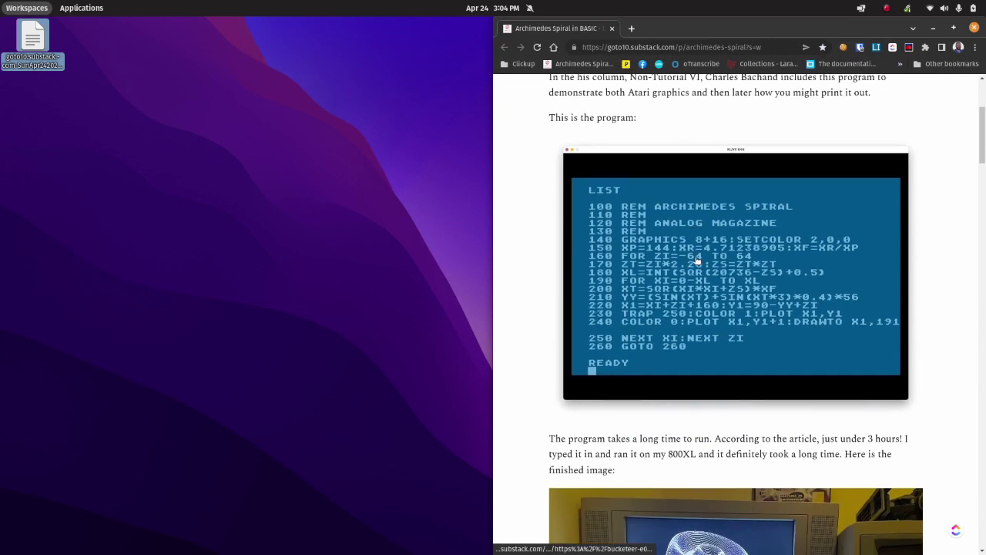
{"action": "left_click", "coordinate": [277, 314]}
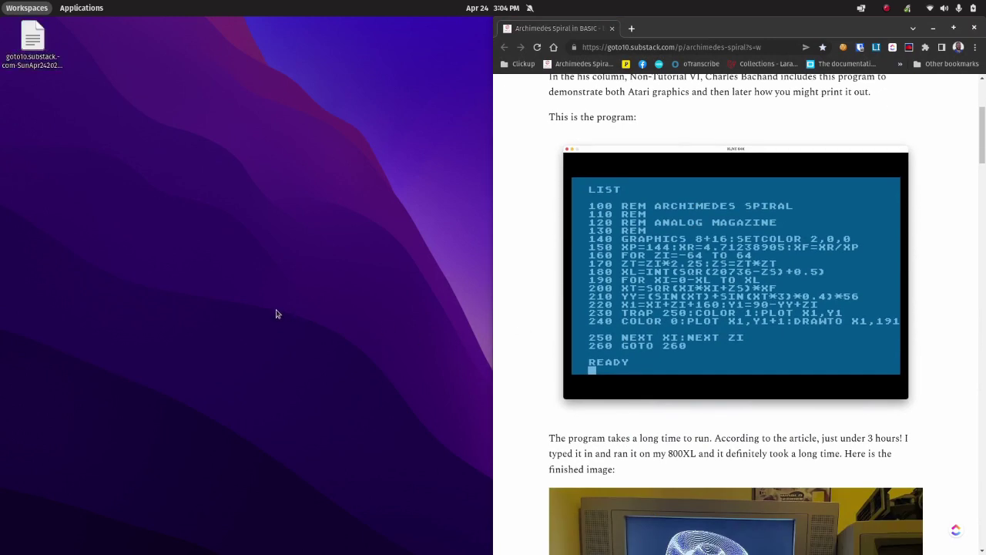
Open a terminal, change to the atari directory, and launch the emulator with the command atari800.
{"action": "key", "text": "super+t"}
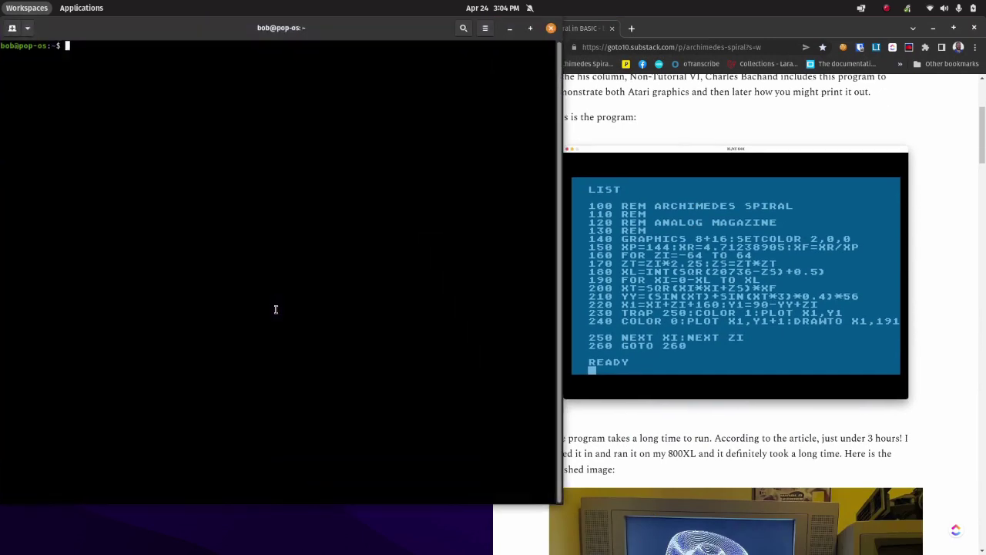
{"action": "type", "text": "ara"}
{"action": "key", "text": "ctrl+c"}
{"action": "type", "text": "cd atari/"}
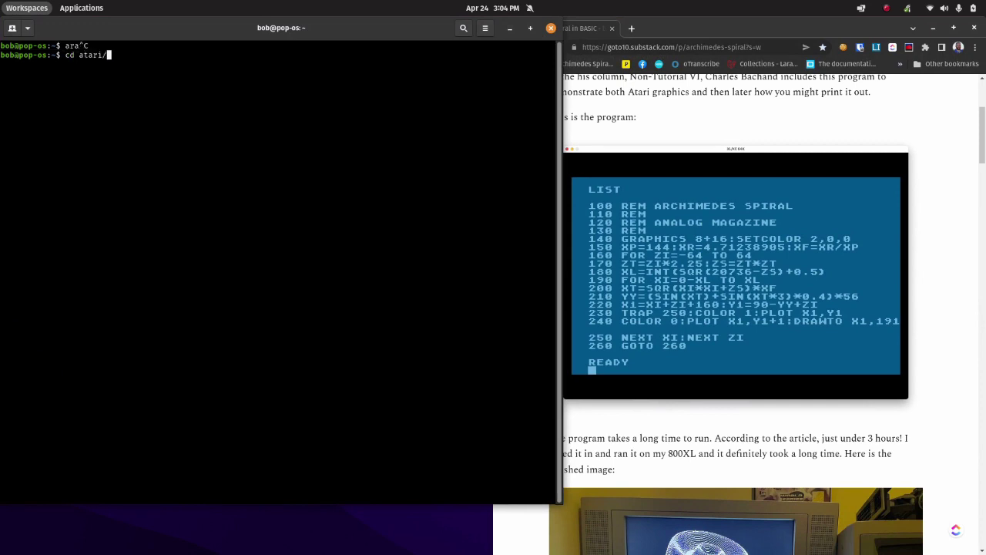
{"action": "key", "text": "Return"}
{"action": "type", "text": "atari800"}
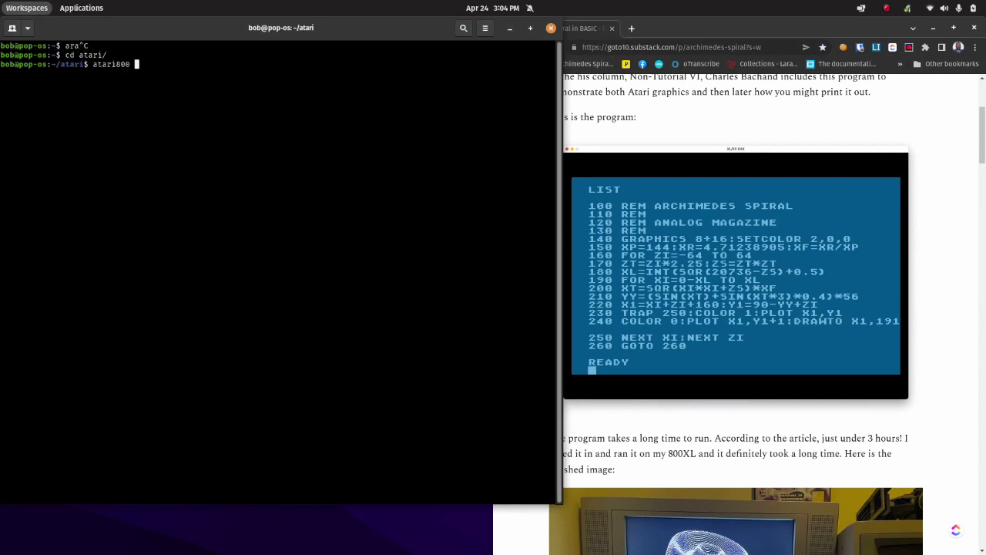
{"action": "key", "text": "Return"}
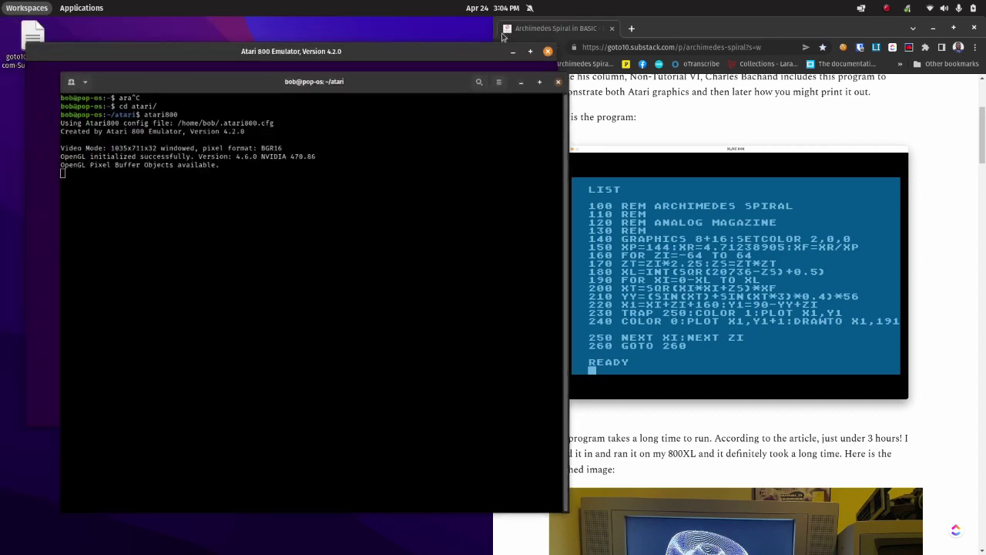
Bring the Atari 800 Emulator window forward, enlarge it beside the article listing, and get to the Altirra BASIC input screen.
{"action": "left_click", "coordinate": [429, 54]}
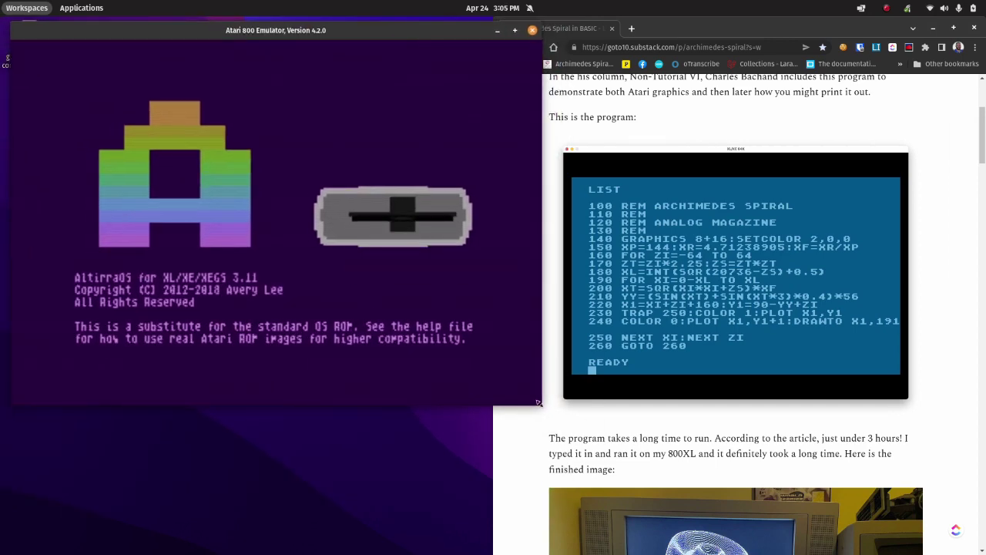
{"action": "left_click_drag", "start_coordinate": [543, 405], "coordinate": [575, 487]}
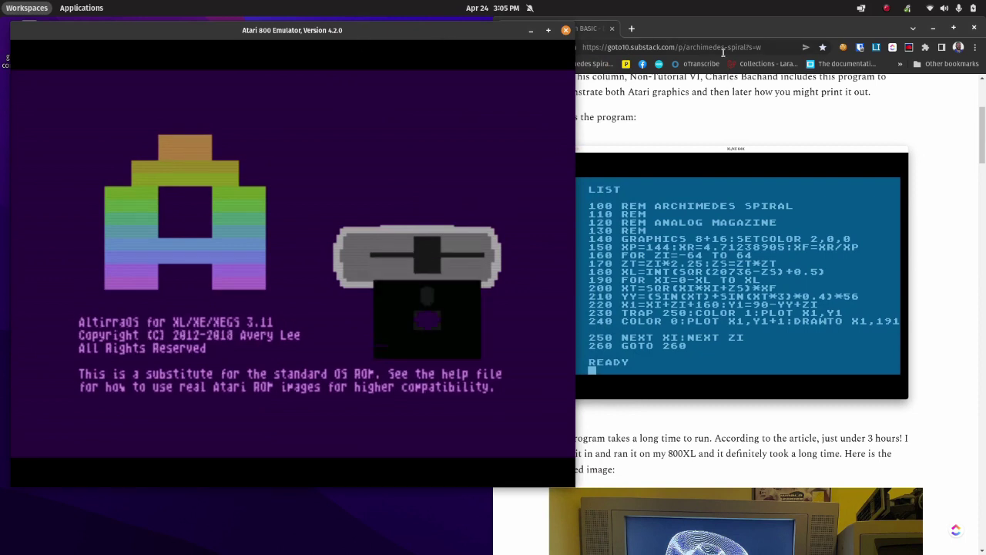
{"action": "left_click", "coordinate": [683, 308]}
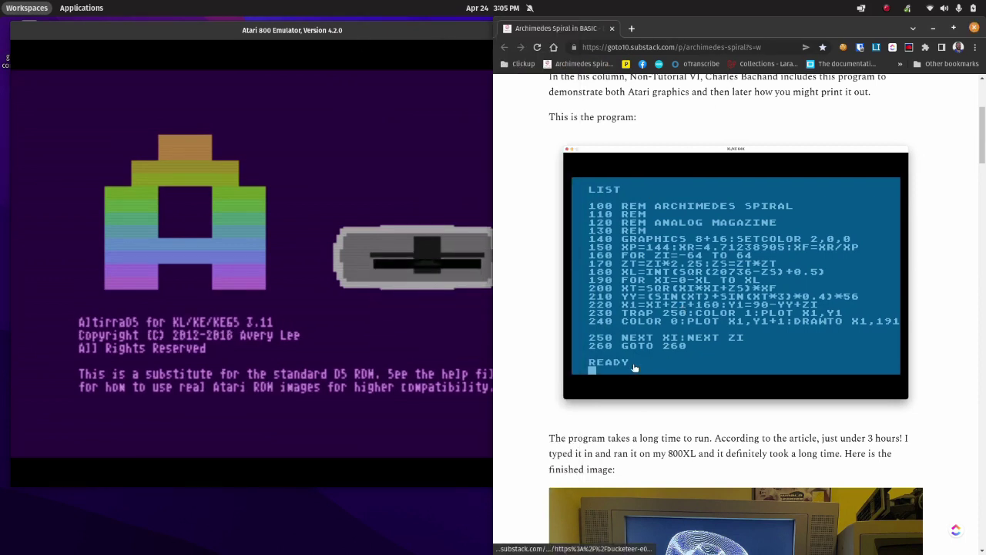
{"action": "left_click", "coordinate": [463, 392]}
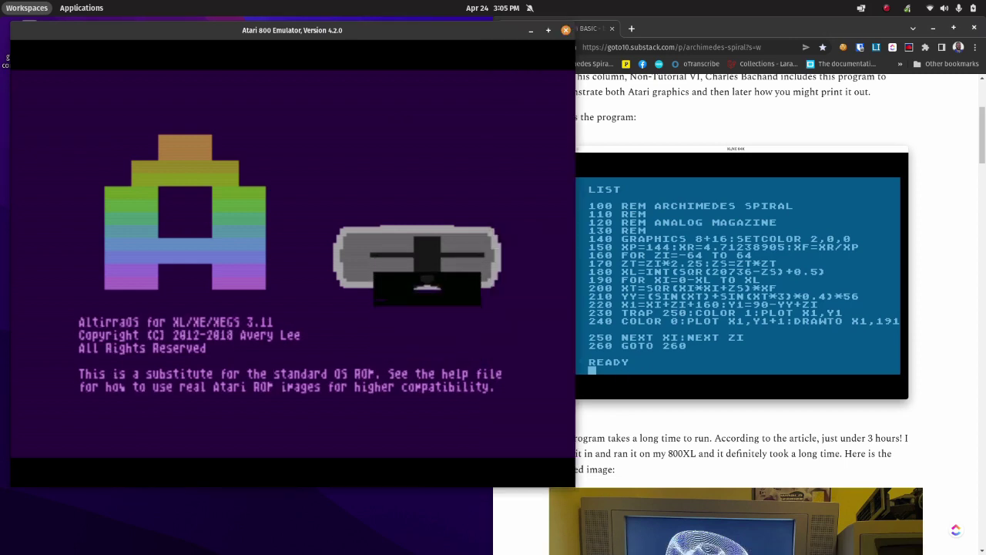
{"action": "key", "text": "Return"}
{"action": "key", "text": "Return"}
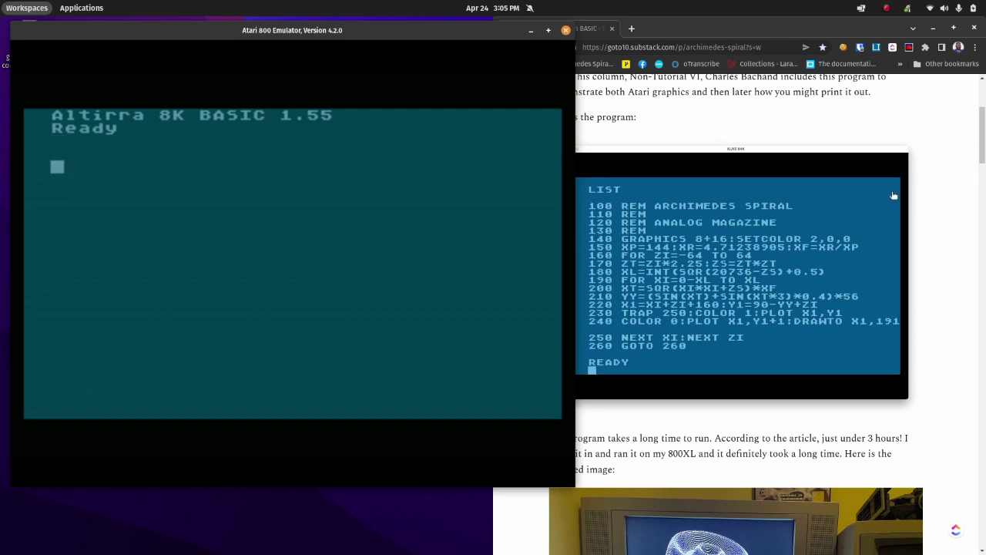
Enter lines 140 to 260 of the article's Archimedes Spiral listing in Altirra BASIC, leaving out the REM lines.
{"action": "left_click", "coordinate": [829, 125]}
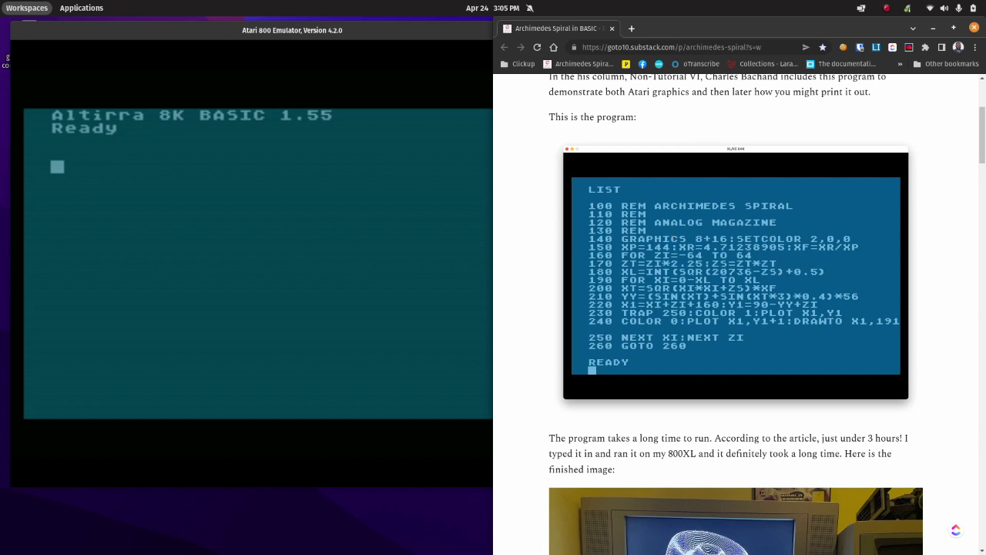
{"action": "key", "text": "alt+Tab"}
{"action": "type", "text": "140"}
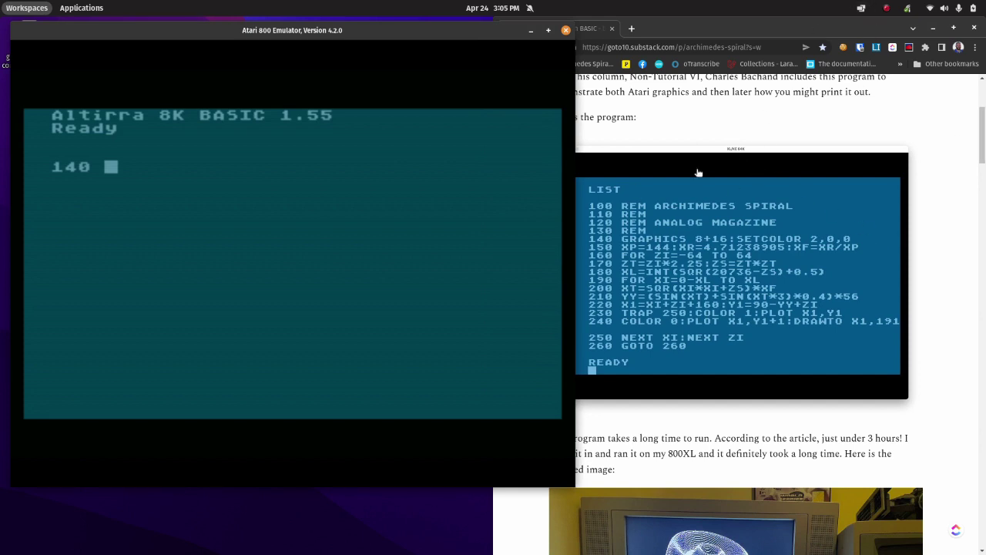
{"action": "key", "text": "ctrl+v"}
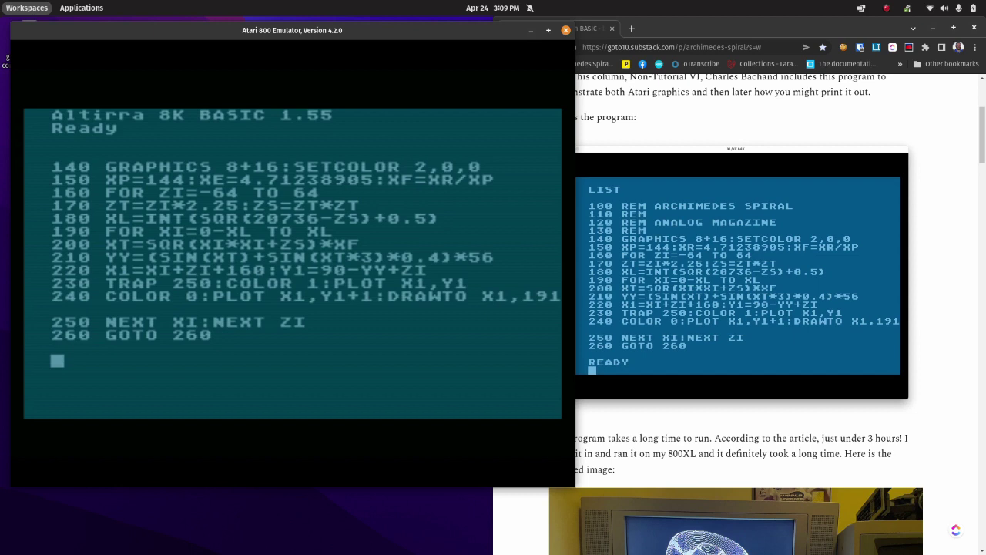
Run the BASIC program and compare its drawing with the article's listing and finished hat image.
{"action": "type", "text": "RUN"}
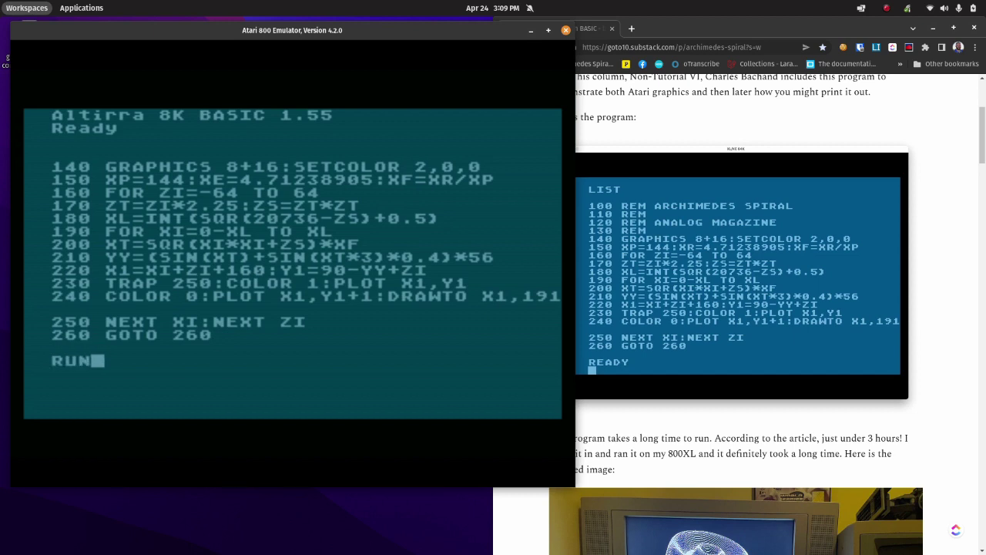
{"action": "key", "text": "Return"}
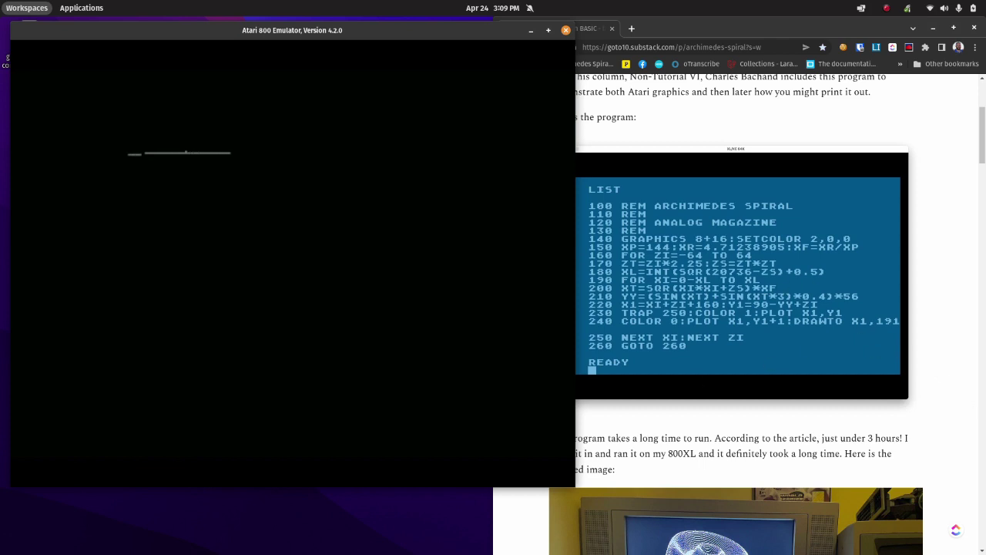
{"action": "scroll", "coordinate": [880, 405], "scroll_direction": "down", "scroll_amount": 3}
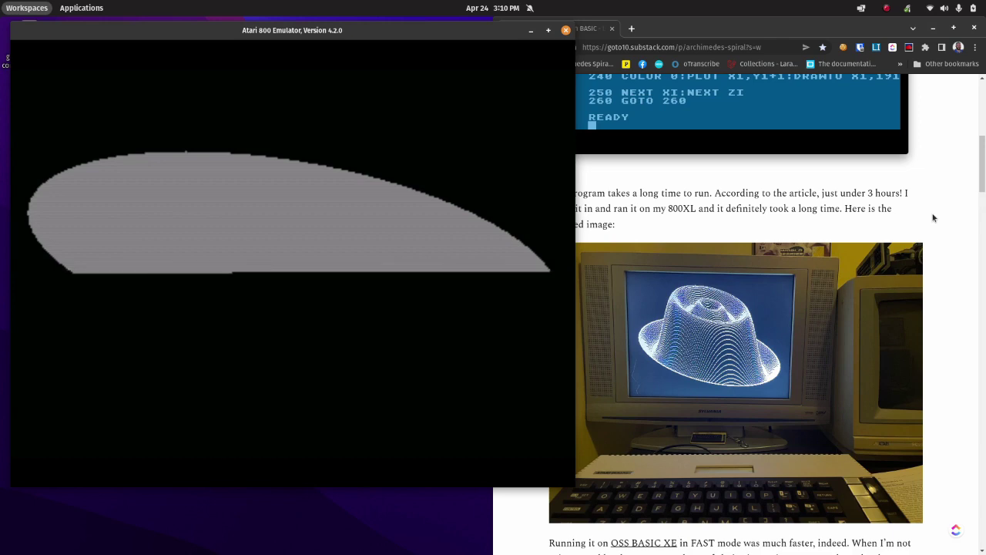
{"action": "scroll", "coordinate": [932, 218], "scroll_direction": "up", "scroll_amount": 5}
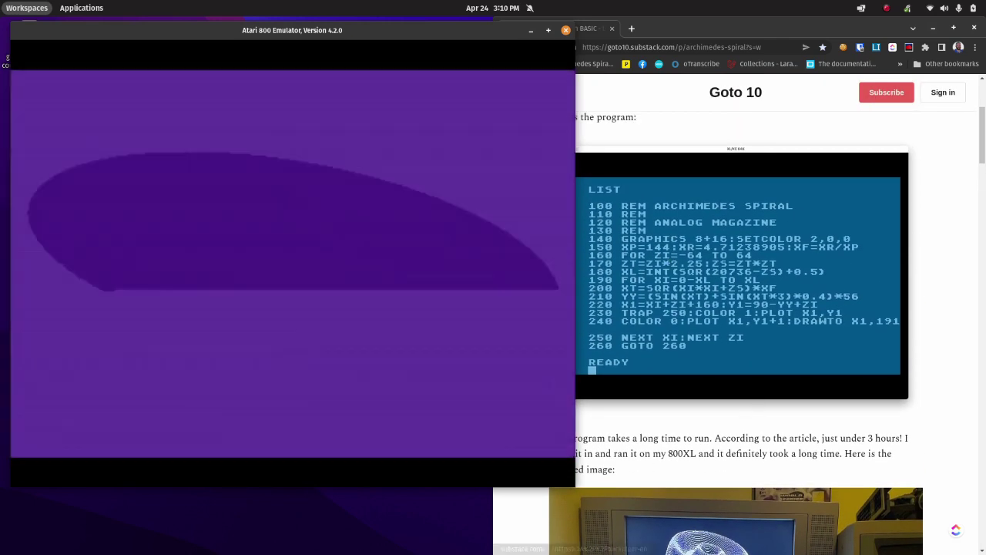
{"action": "scroll", "coordinate": [905, 448], "scroll_direction": "down", "scroll_amount": 2}
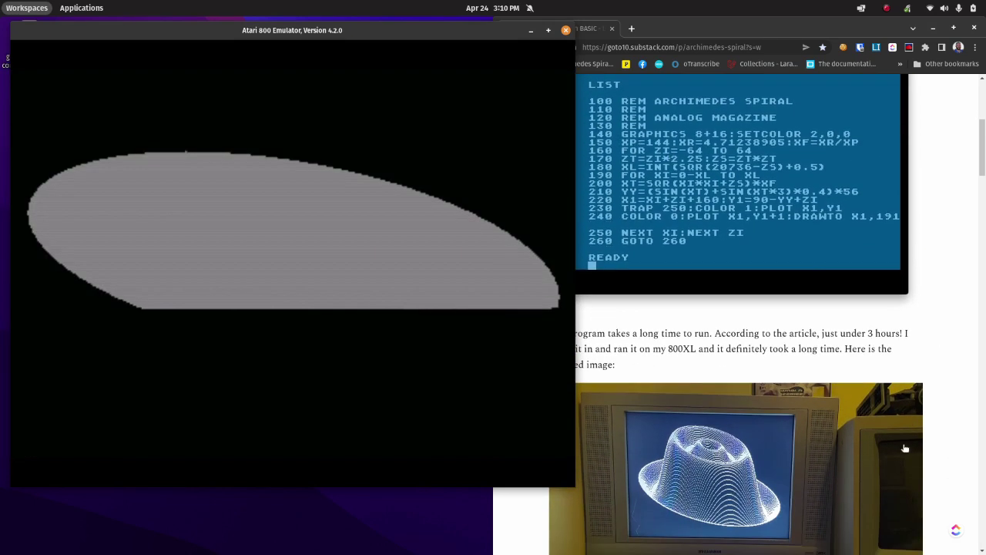
{"action": "left_click", "coordinate": [905, 447]}
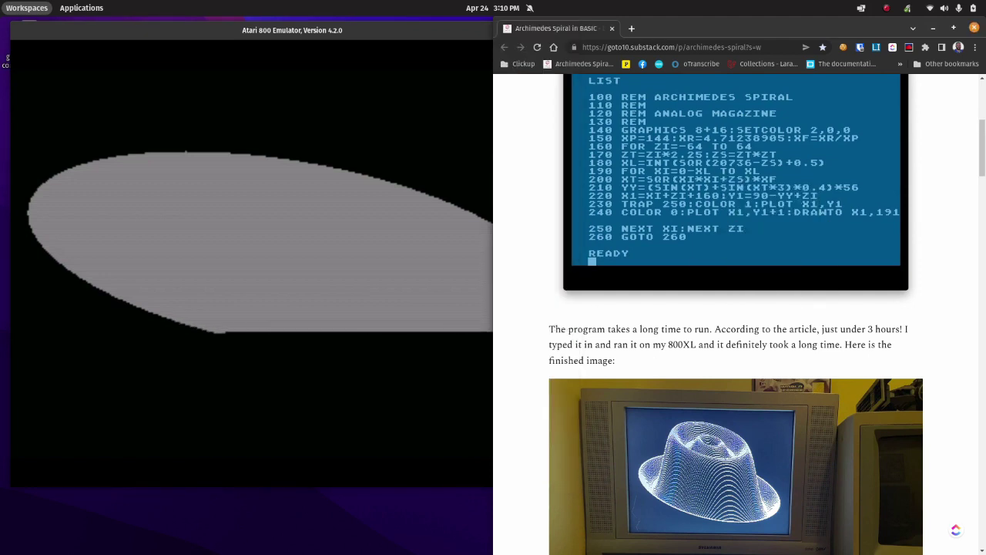
{"action": "left_click", "coordinate": [334, 31]}
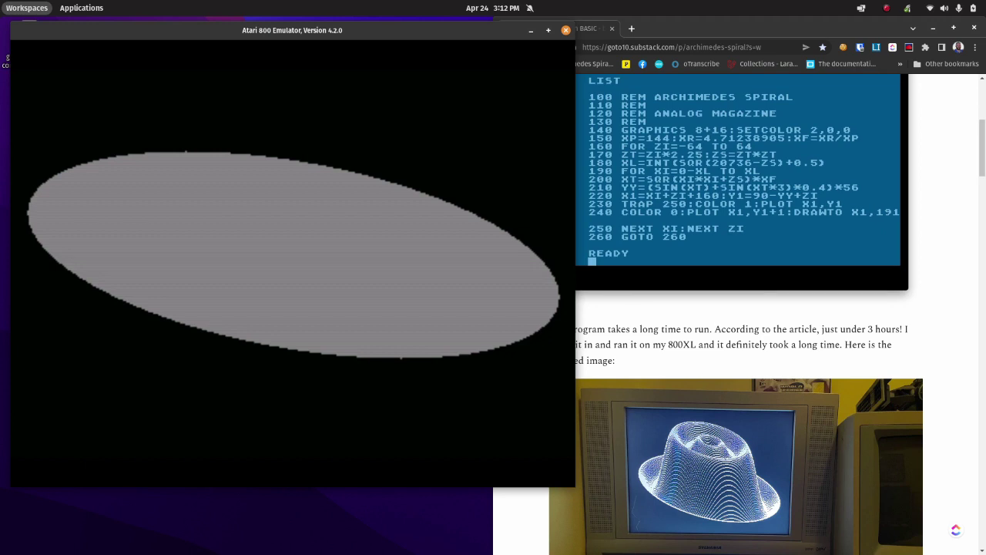
{"action": "key", "text": "F1"}
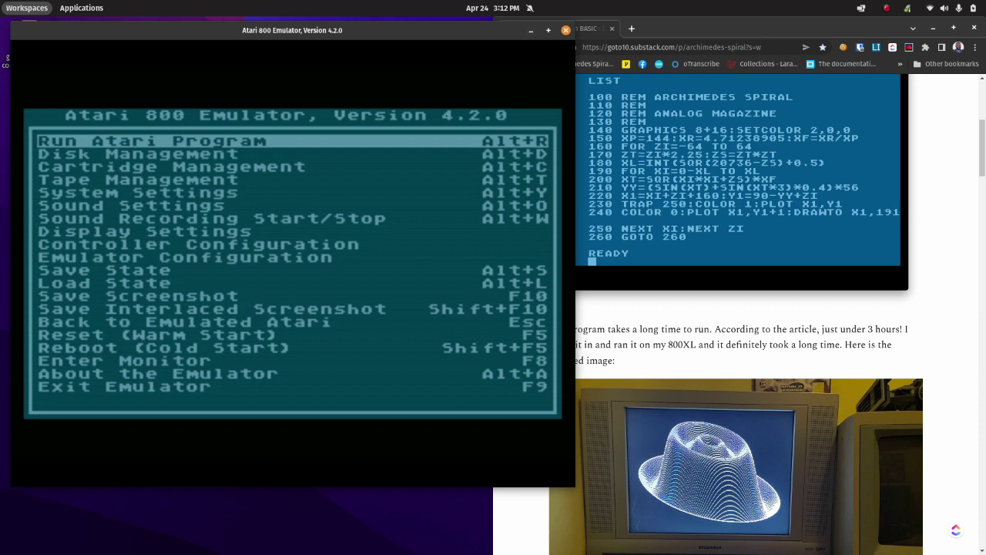
{"action": "key", "text": "Escape"}
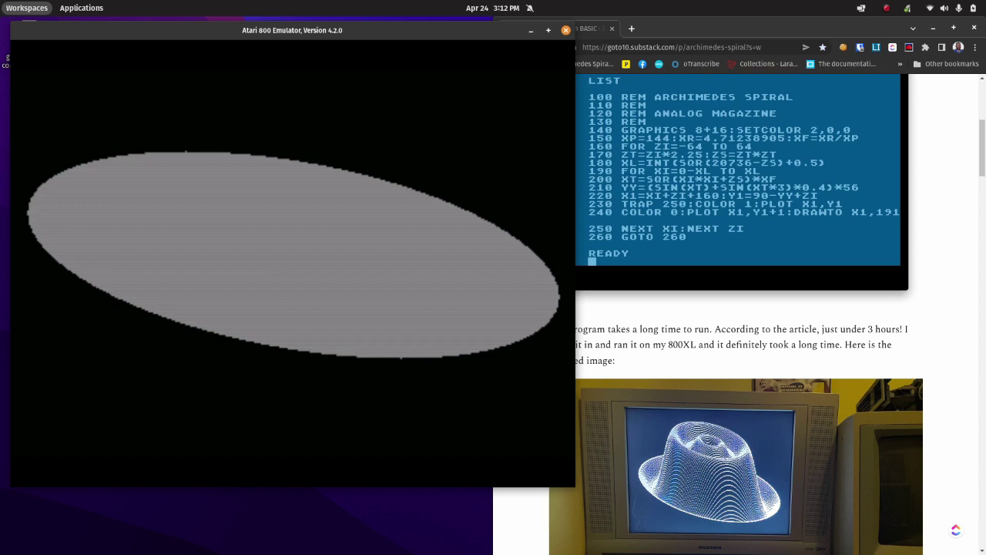
{"action": "key", "text": "F1"}
{"action": "key", "text": "Down"}
{"action": "key", "text": "Down"}
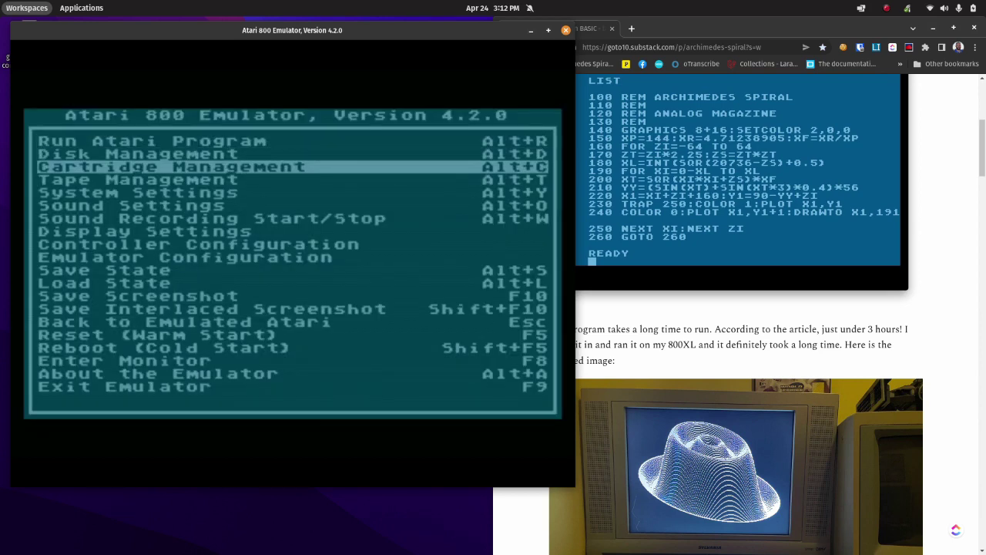
{"action": "key", "text": "Down"}
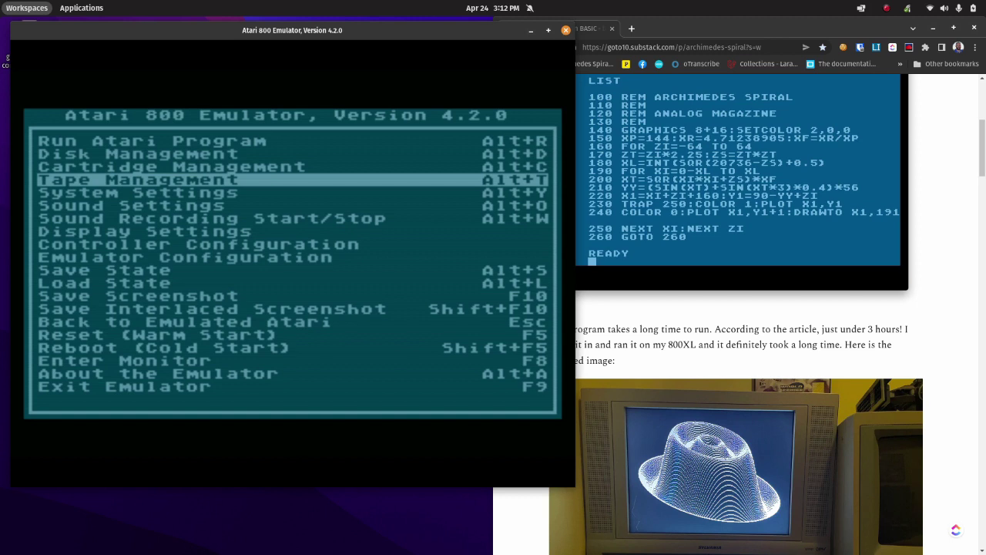
{"action": "key", "text": "Escape"}
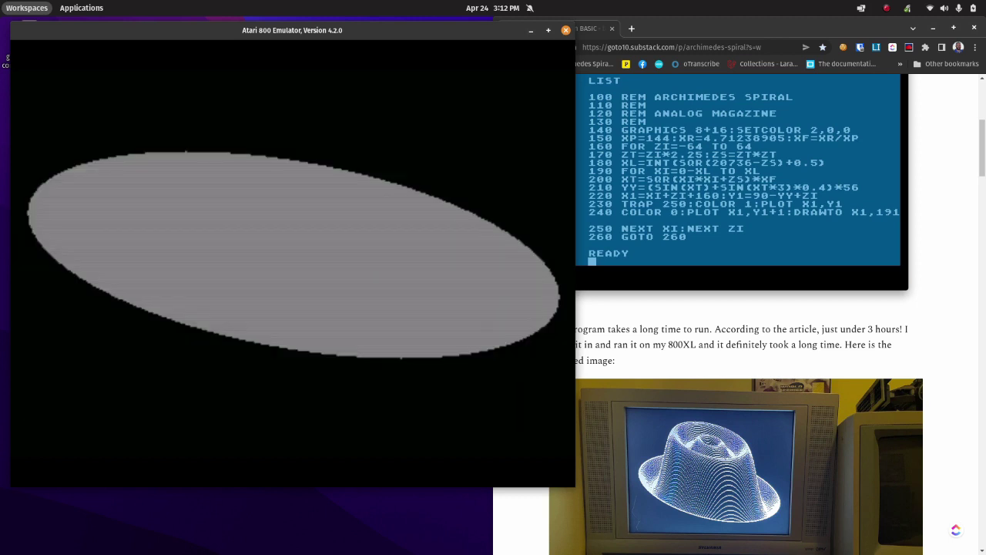
Warm-reset the emulated Atari to stop the running program, and list its code with the L. command.
{"action": "key", "text": "F5"}
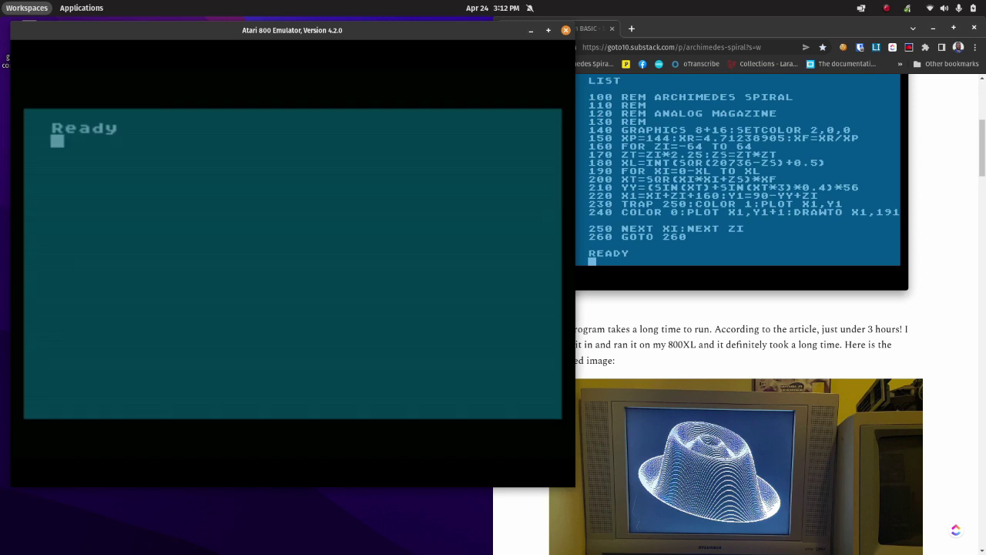
{"action": "type", "text": "L."}
{"action": "key", "text": "Return"}
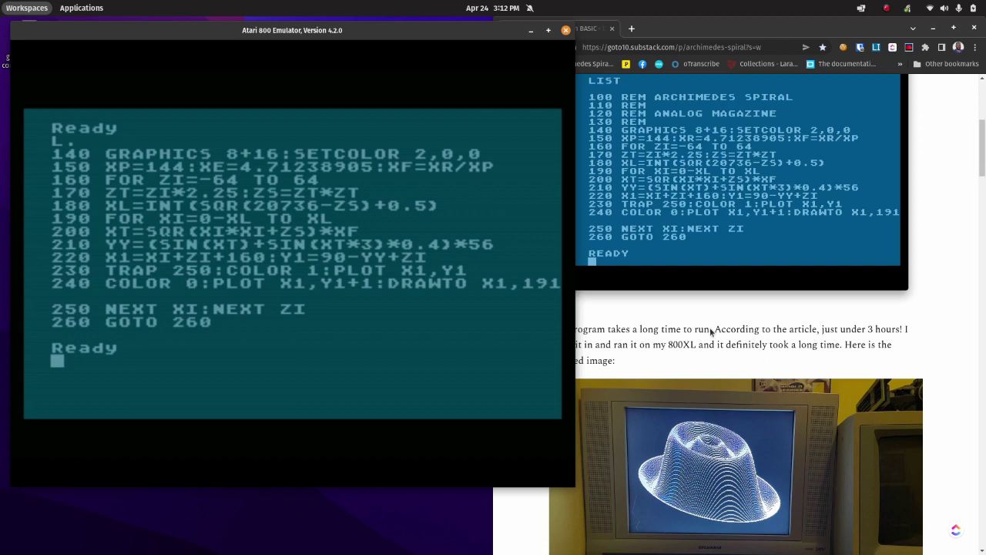
Open Tape Management in the emulator's settings.
{"action": "key", "text": "F1"}
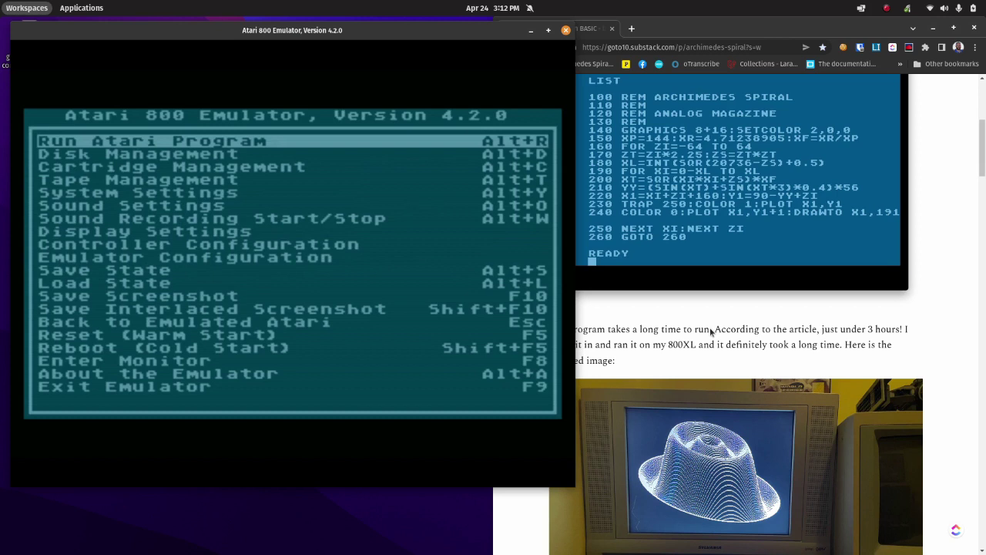
{"action": "key", "text": "Down"}
{"action": "key", "text": "Down"}
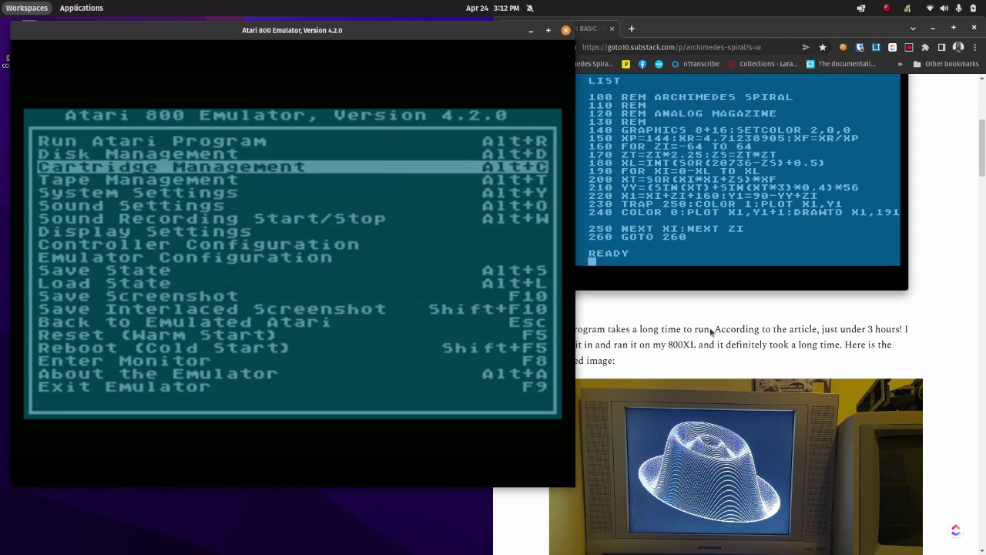
{"action": "key", "text": "Down"}
{"action": "key", "text": "Return"}
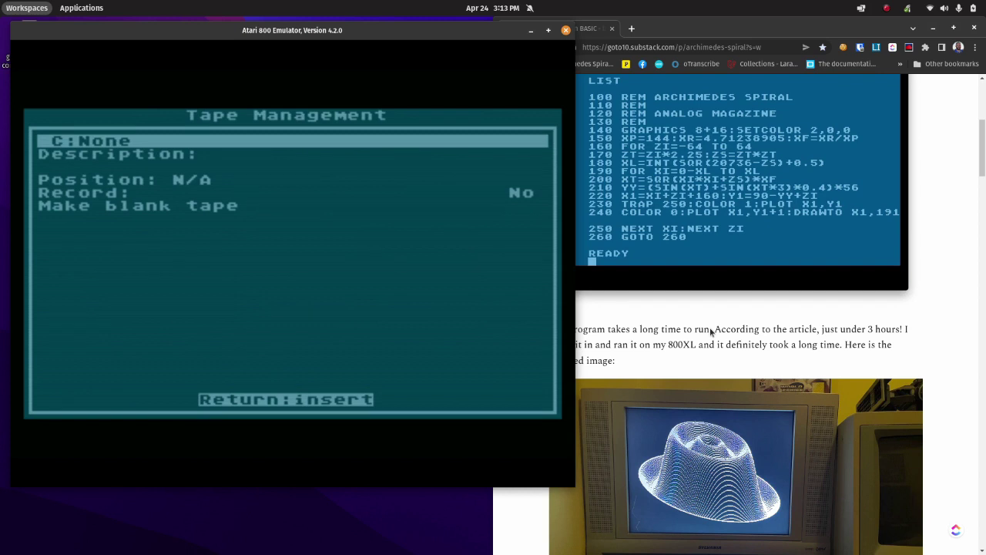
{"action": "key", "text": "Return"}
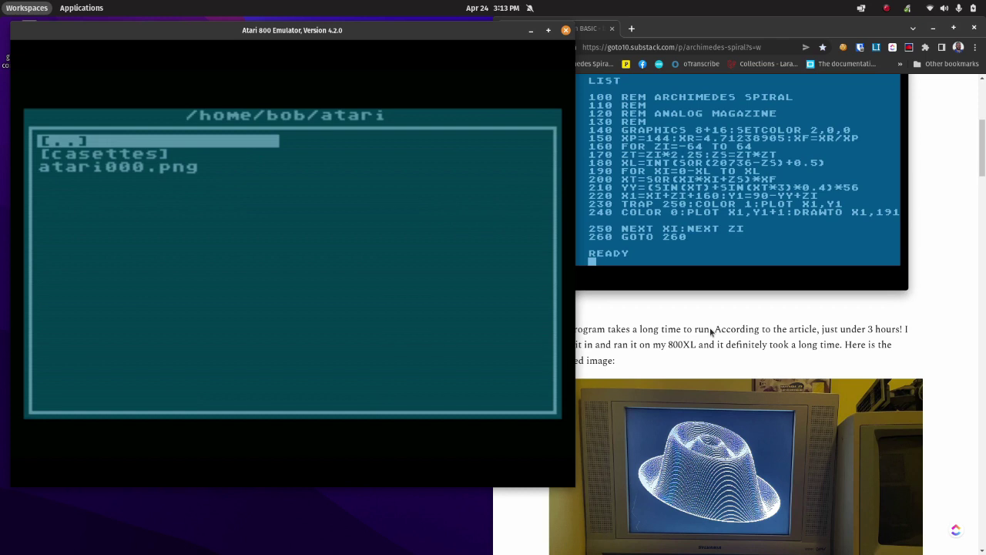
{"action": "key", "text": "Down"}
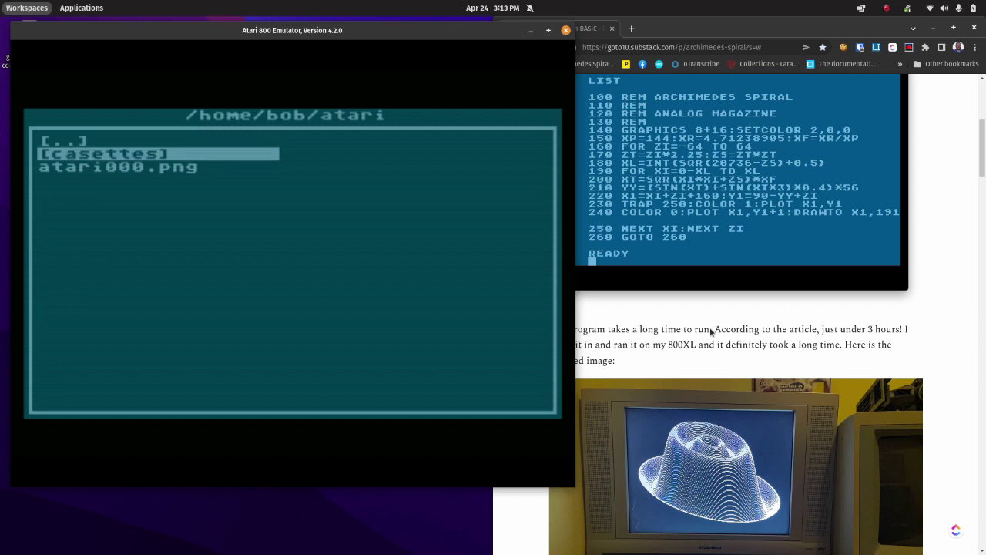
{"action": "key", "text": "Down"}
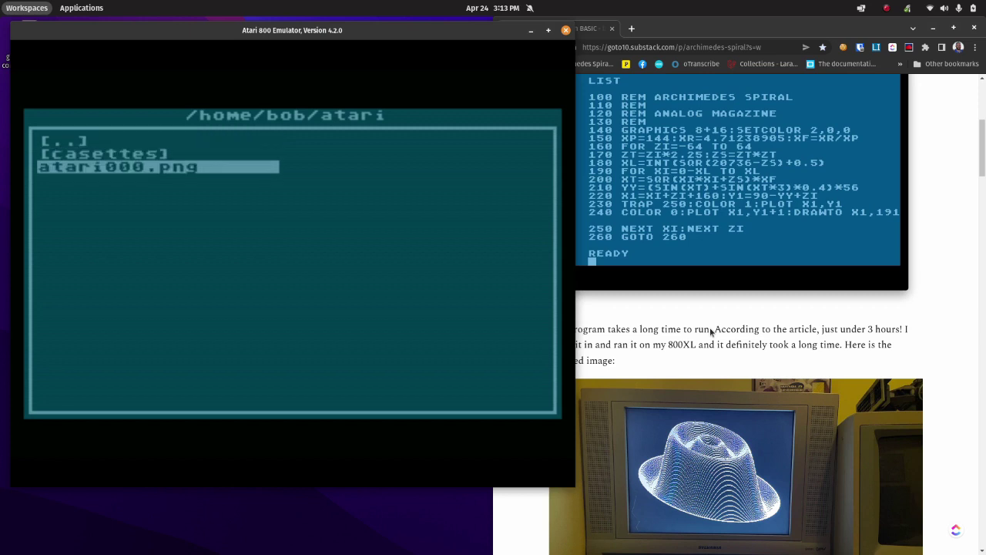
{"action": "key", "text": "Up"}
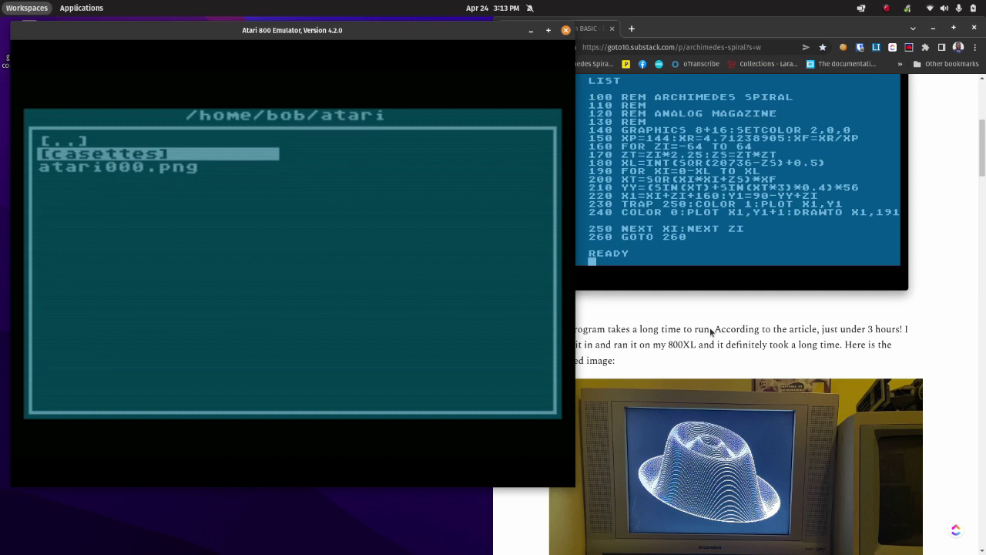
{"action": "key", "text": "Return"}
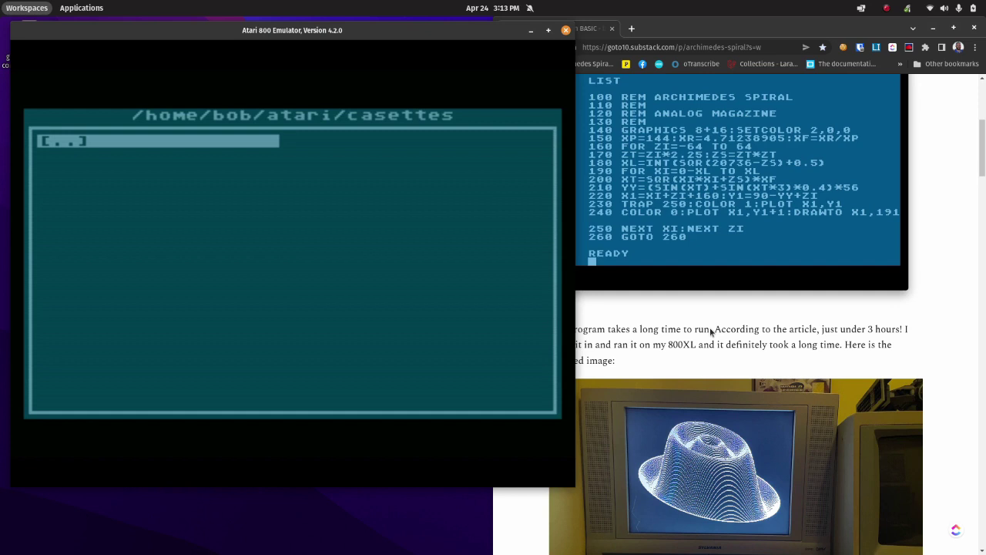
{"action": "key", "text": "Escape"}
Make a blank tape file named programs in the casettes folder.
{"action": "key", "text": "Down"}
{"action": "key", "text": "Down"}
{"action": "key", "text": "Down"}
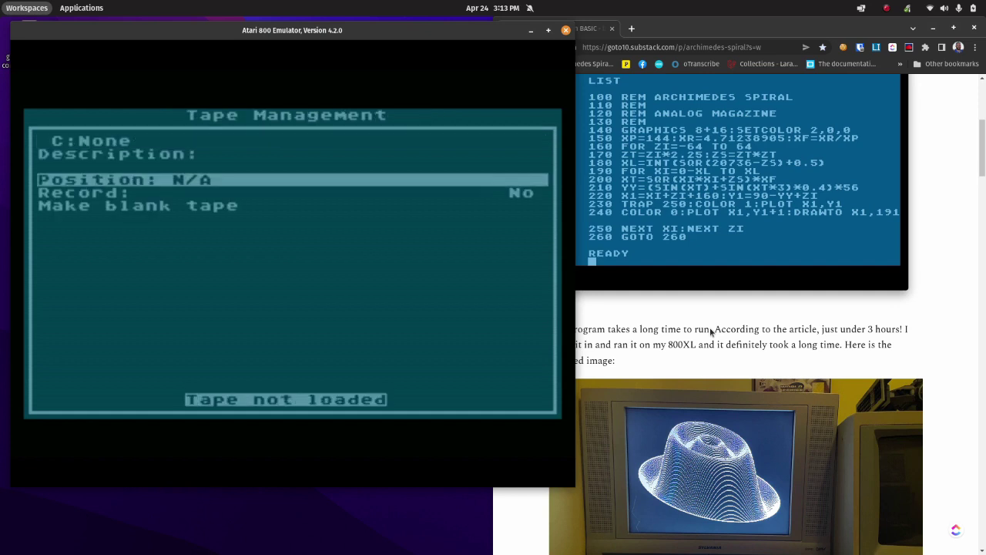
{"action": "key", "text": "Return"}
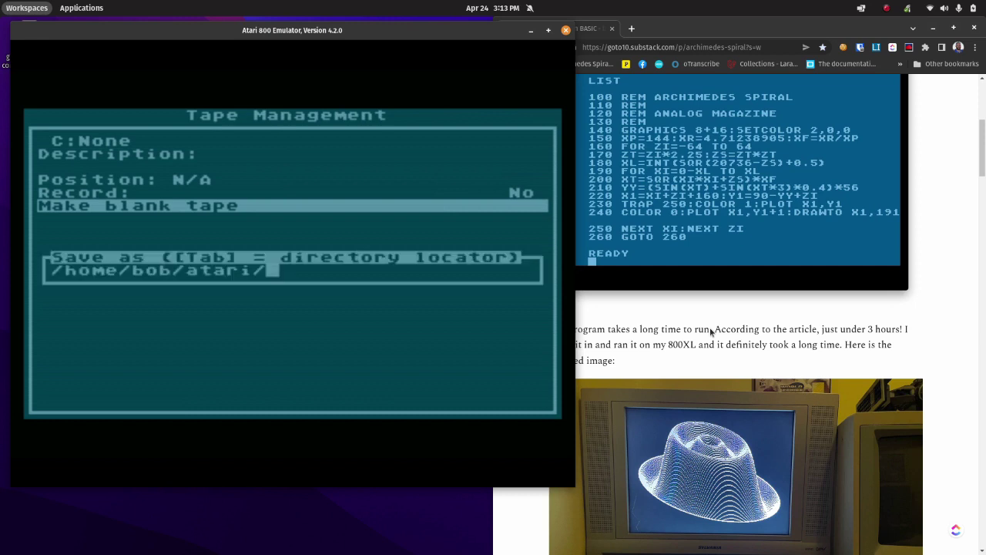
{"action": "type", "text": "Cas"}
{"action": "key", "text": "Tab"}
{"action": "key", "text": "Down"}
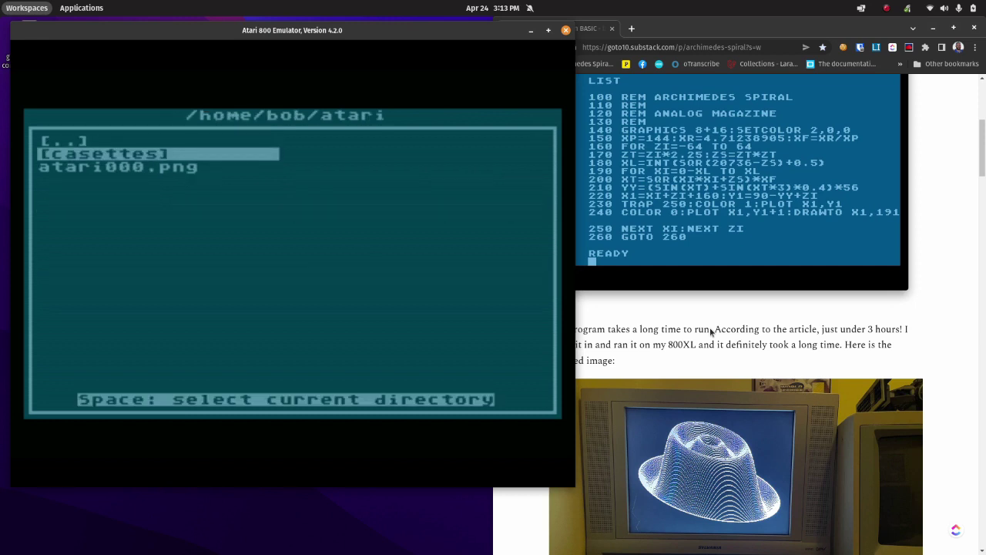
{"action": "key", "text": "Return"}
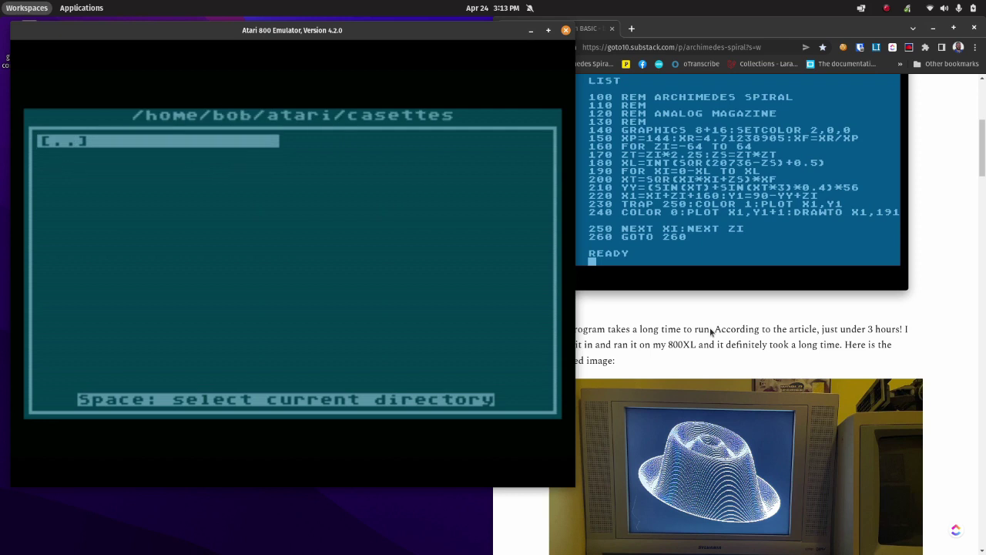
{"action": "key", "text": "space"}
{"action": "key", "text": "BackSpace"}
{"action": "key", "text": "BackSpace"}
{"action": "key", "text": "BackSpace"}
{"action": "key", "text": "BackSpace"}
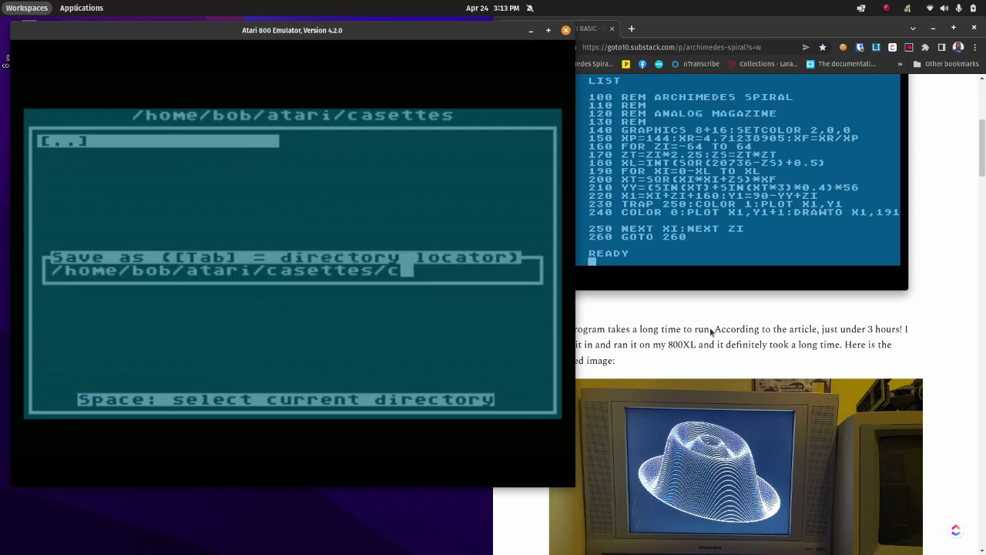
{"action": "type", "text": "/programs"}
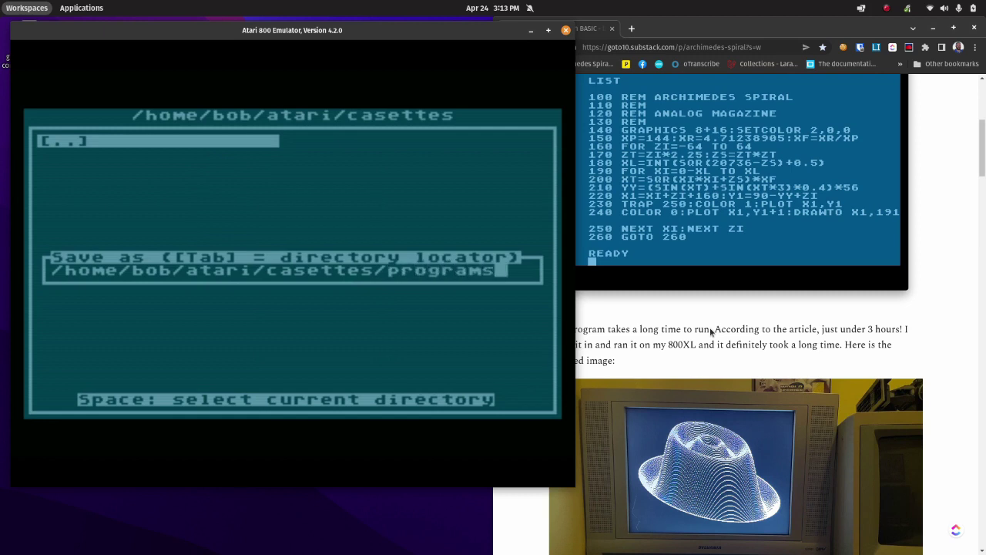
{"action": "key", "text": "Return"}
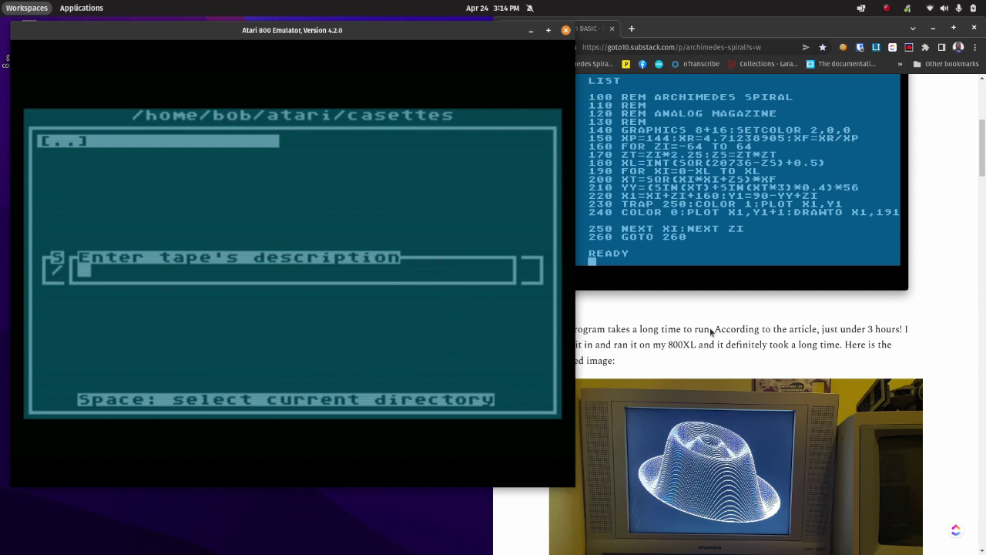
Enter Random Programmes as the new tape's description and create the tape.
{"action": "type", "text": "RandomP"}
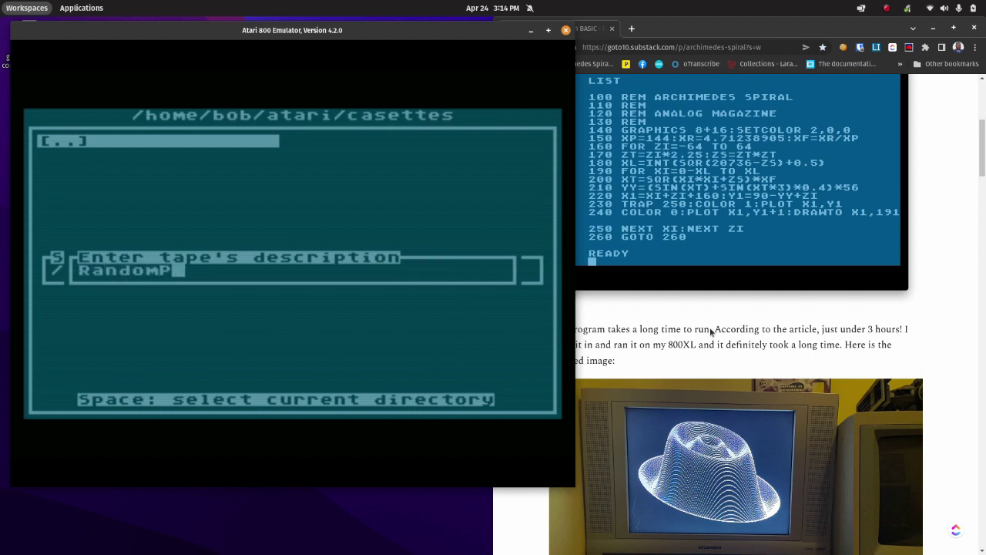
{"action": "key", "text": "BackSpace"}
{"action": "type", "text": "Progr"}
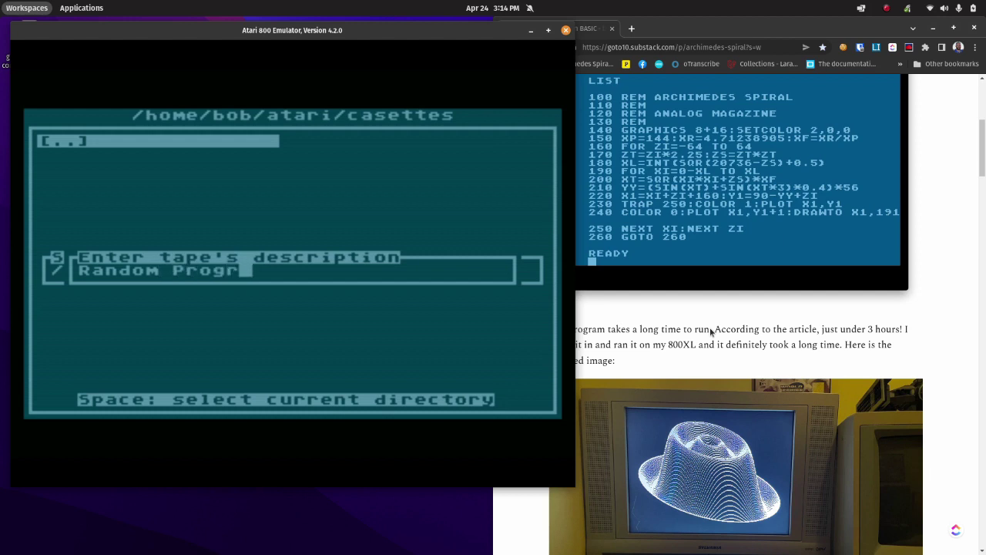
{"action": "type", "text": "ammes"}
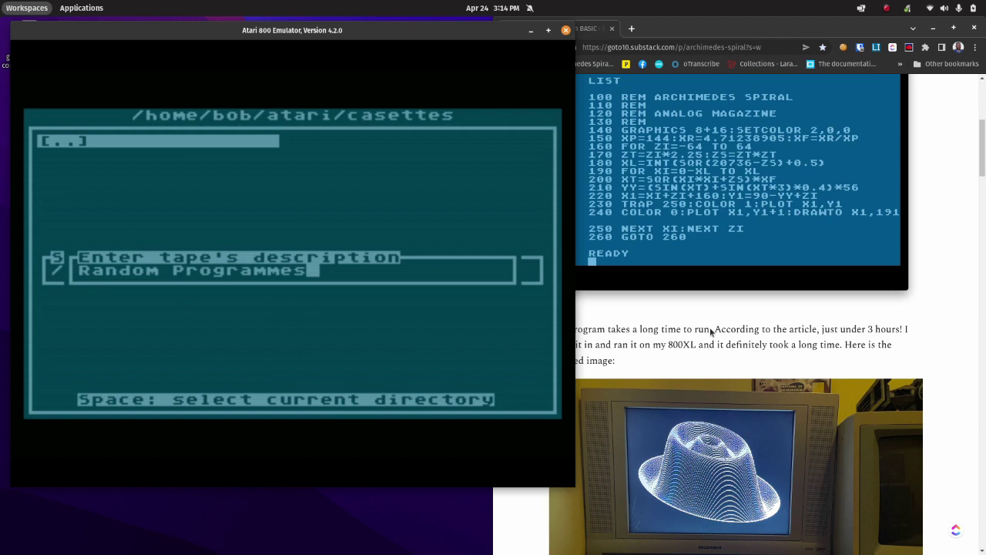
{"action": "key", "text": "Return"}
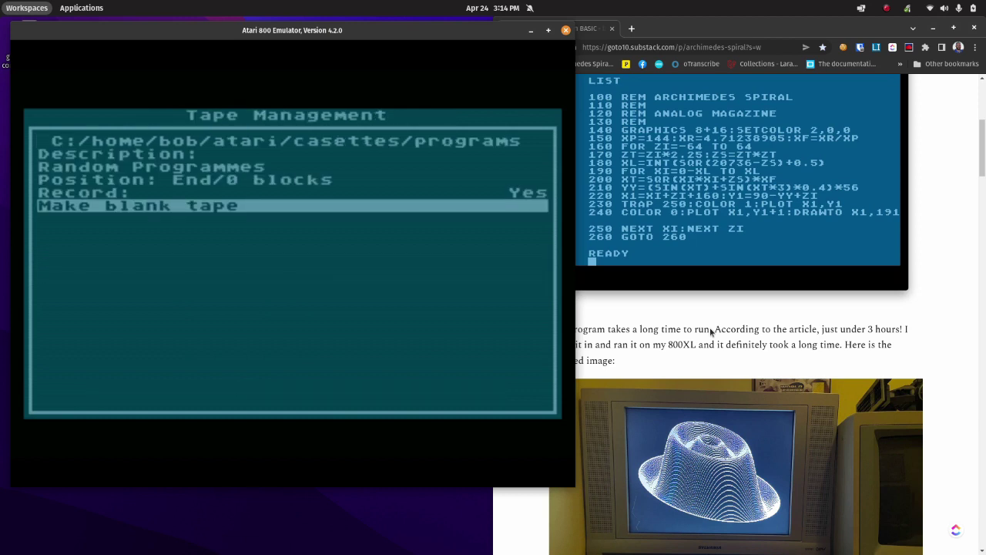
Leave Tape Management with the programs tape inserted and return to the BASIC input screen.
{"action": "key", "text": "Up"}
{"action": "key", "text": "Up"}
{"action": "key", "text": "Up"}
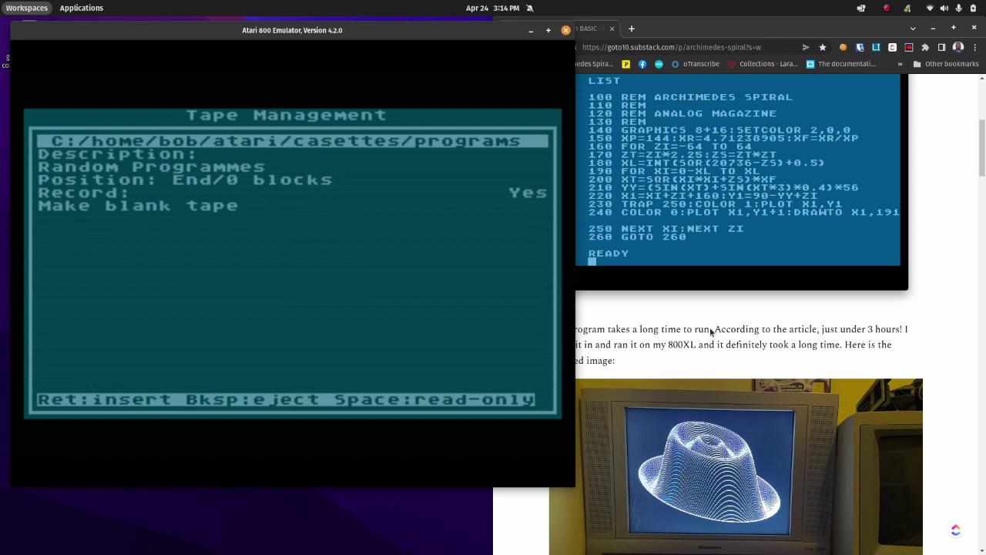
{"action": "key", "text": "Escape"}
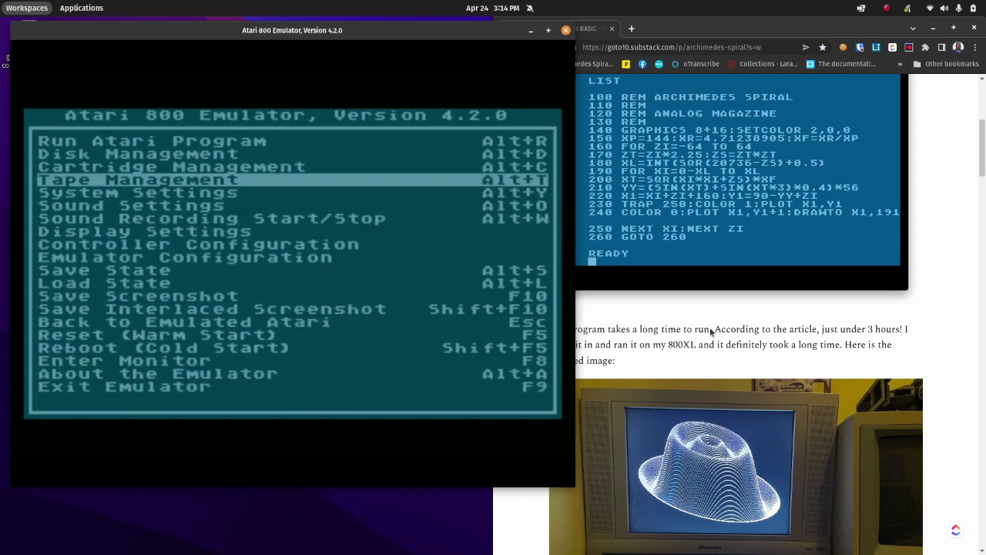
{"action": "key", "text": "Escape"}
{"action": "key", "text": "Return"}
{"action": "key", "text": "Return"}
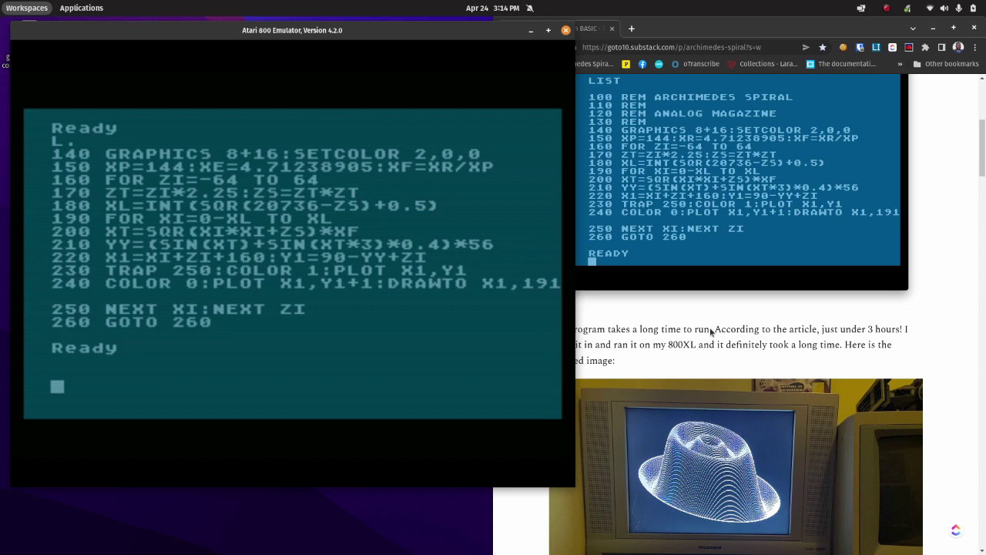
Reopen Tape Management and set the programs tape's position to End.
{"action": "key", "text": "F1"}
{"action": "key", "text": "Down"}
{"action": "key", "text": "Down"}
{"action": "key", "text": "Down"}
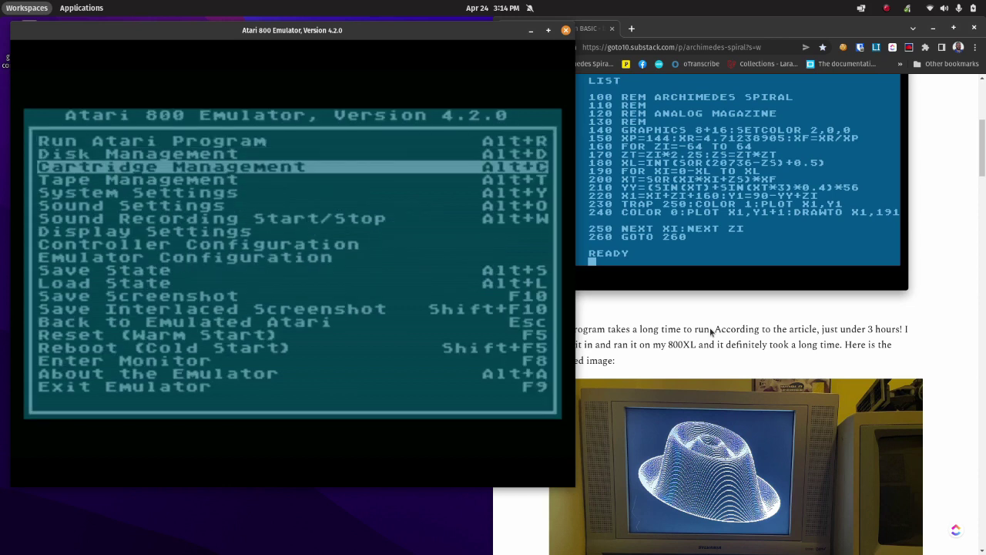
{"action": "key", "text": "Return"}
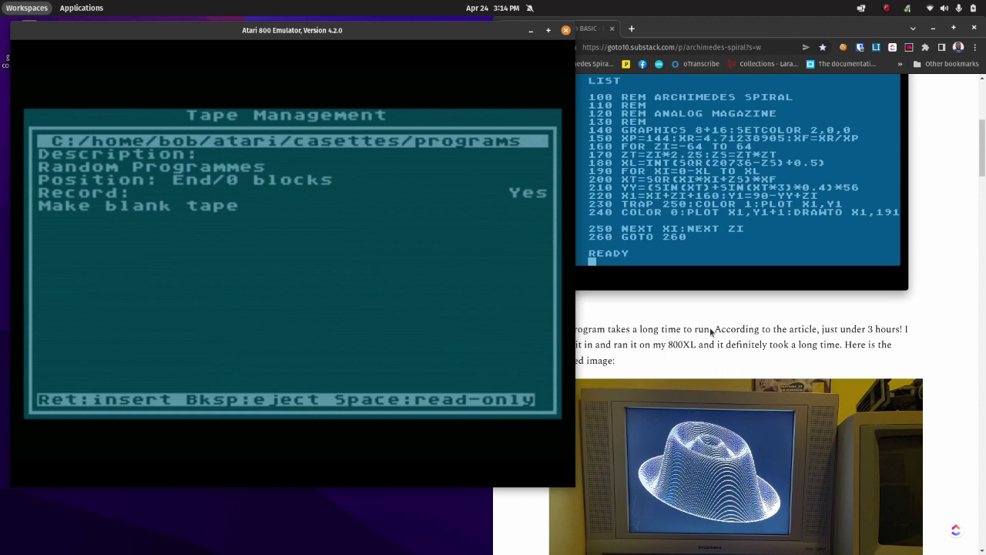
{"action": "key", "text": "Down"}
{"action": "key", "text": "Down"}
{"action": "key", "text": "Down"}
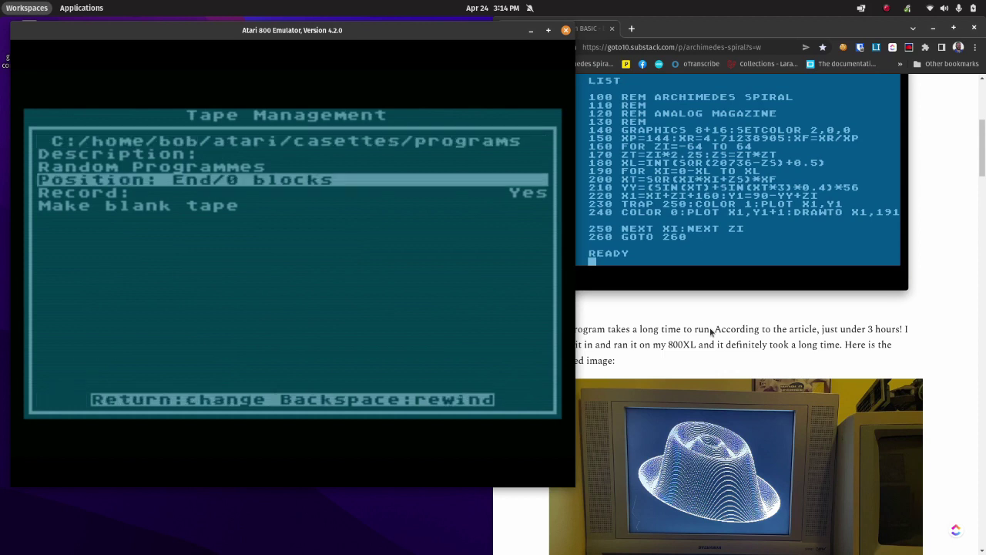
{"action": "key", "text": "Up"}
{"action": "key", "text": "Up"}
{"action": "key", "text": "Return"}
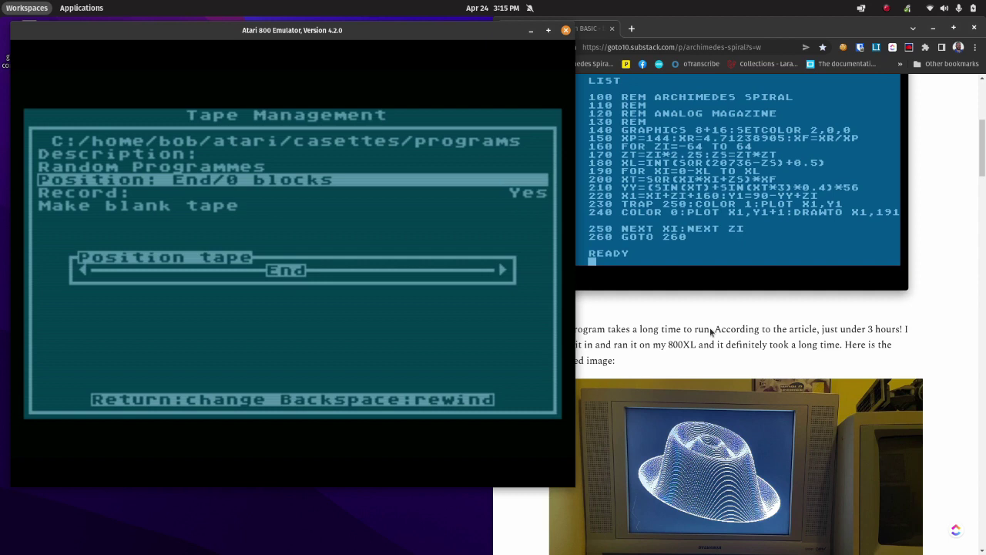
{"action": "key", "text": "Return"}
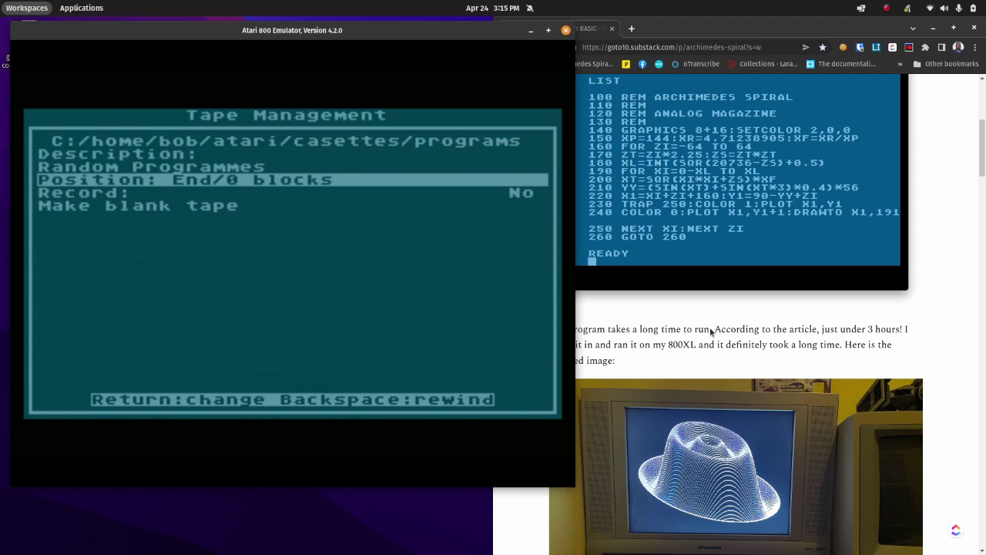
Set Record to Yes for the programs tape and go back to the BASIC screen.
{"action": "key", "text": "Down"}
{"action": "key", "text": "Return"}
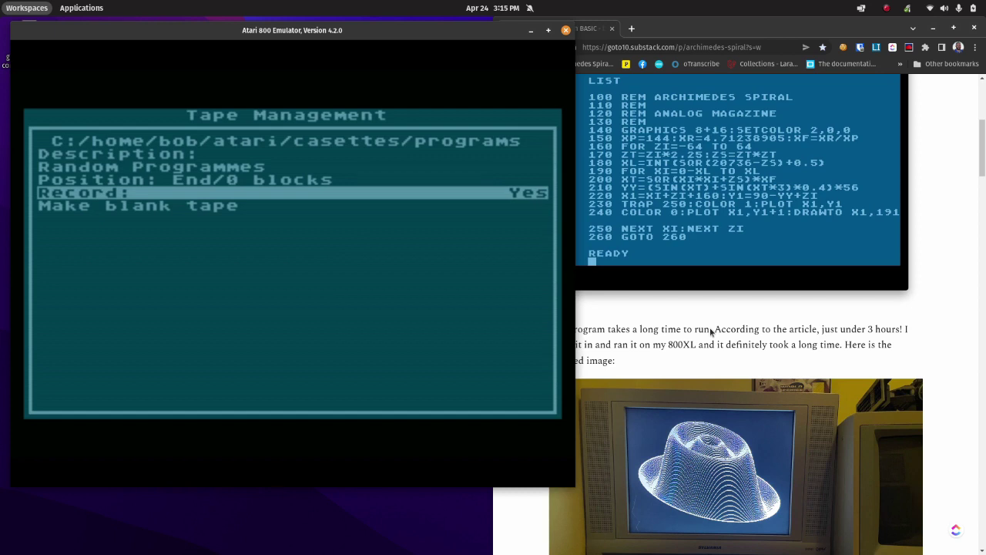
{"action": "key", "text": "Escape"}
{"action": "key", "text": "Escape"}
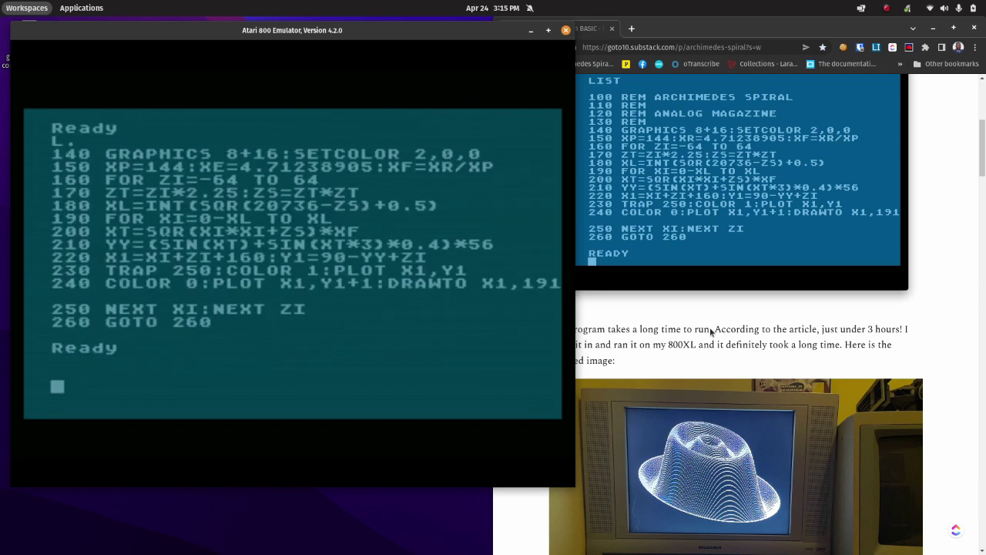
Check the tape's Record and Position settings in Tape Management, and return to the BASIC screen.
{"action": "key", "text": "F1"}
{"action": "key", "text": "Down"}
{"action": "key", "text": "Down"}
{"action": "key", "text": "Down"}
{"action": "key", "text": "Down"}
{"action": "key", "text": "Down"}
{"action": "key", "text": "Up"}
{"action": "key", "text": "Up"}
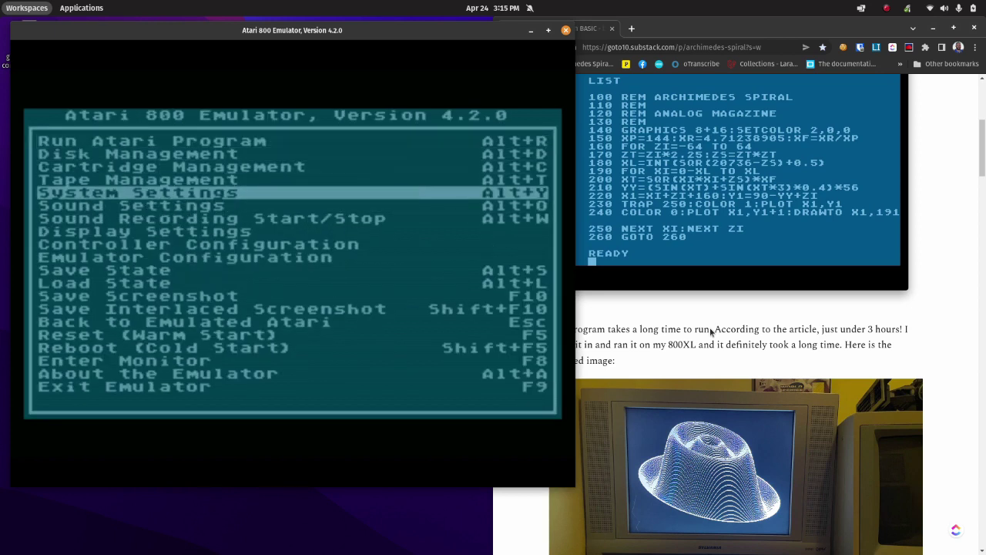
{"action": "key", "text": "Return"}
{"action": "key", "text": "Down"}
{"action": "key", "text": "Down"}
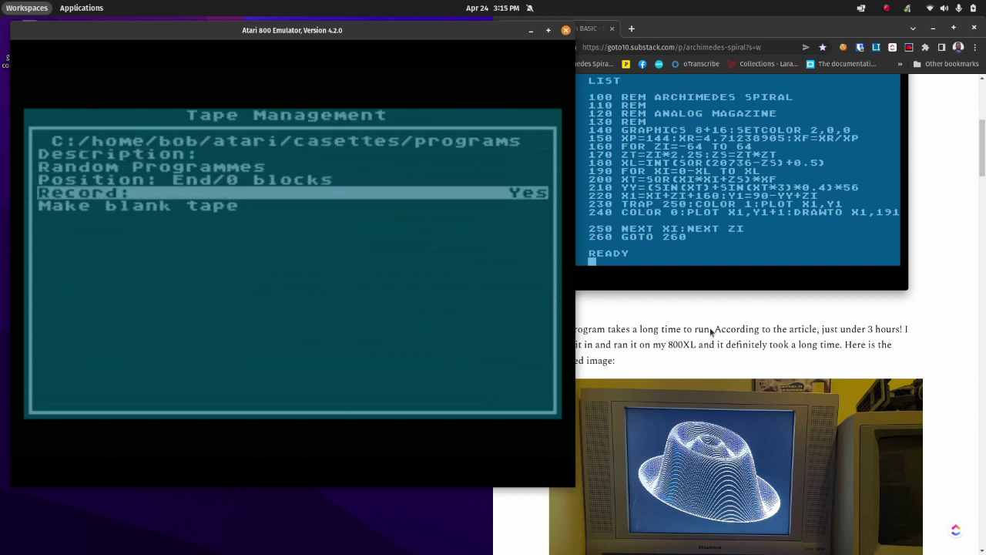
{"action": "key", "text": "Escape"}
{"action": "key", "text": "Escape"}
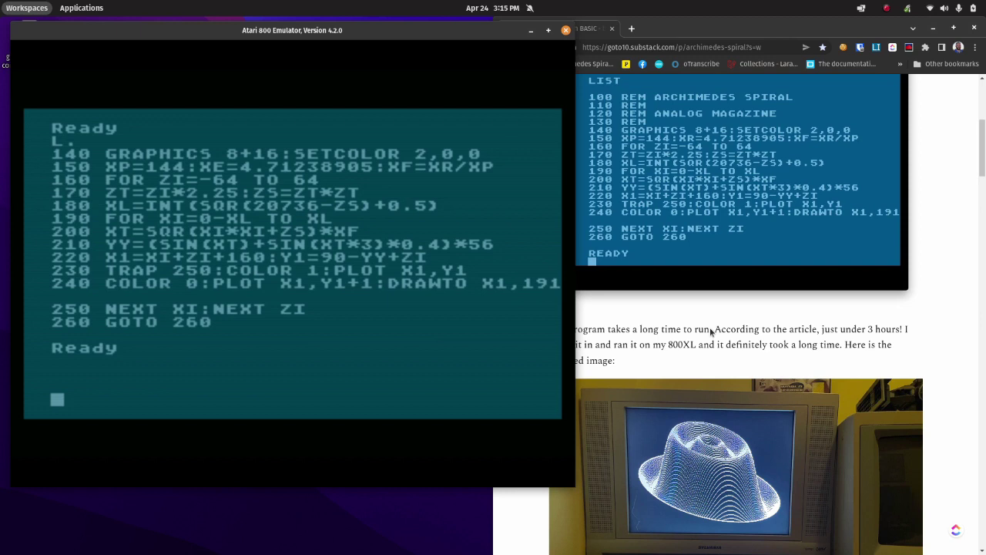
Save the BASIC program to the inserted tape with the CSAVE command.
{"action": "type", "text": "CSAVED"}
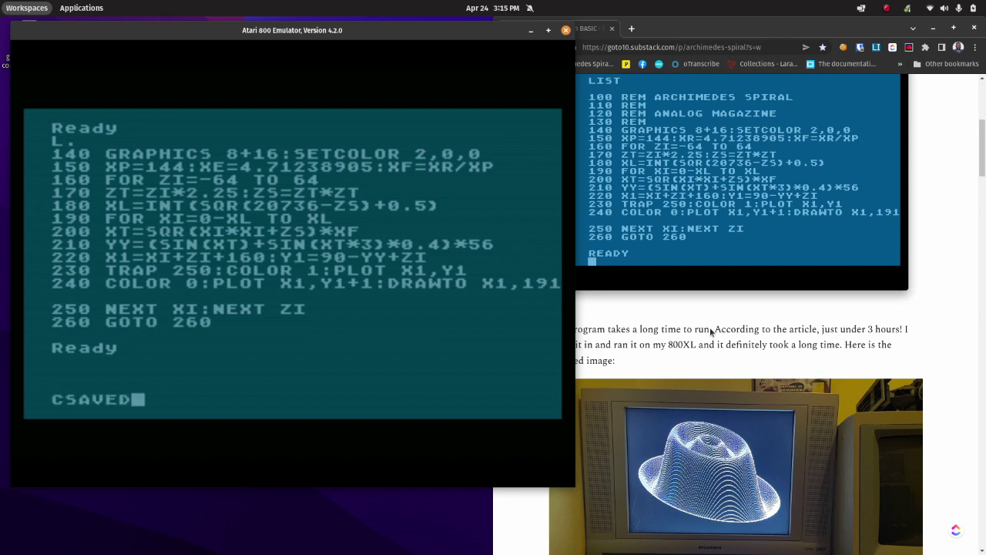
{"action": "key", "text": "BackSpace"}
{"action": "key", "text": "Return"}
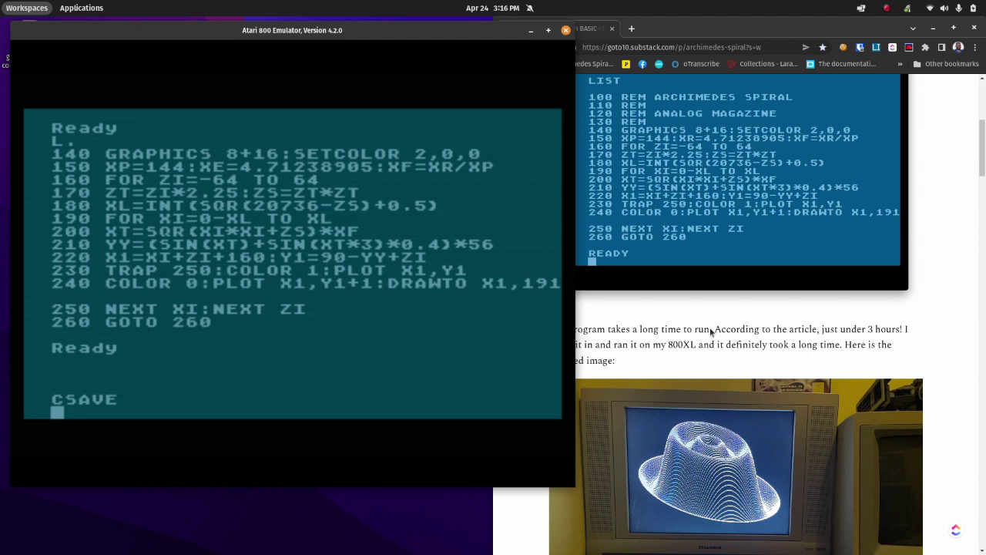
{"action": "key", "text": "Return"}
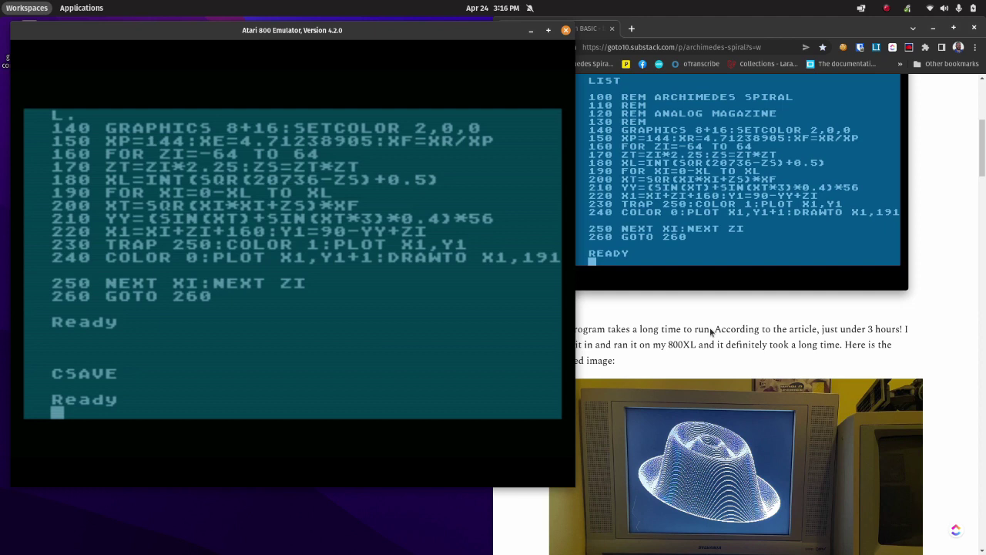
Check the programs tape's Position and Record settings in Tape Management after the save, and return to the BASIC screen.
{"action": "key", "text": "F1"}
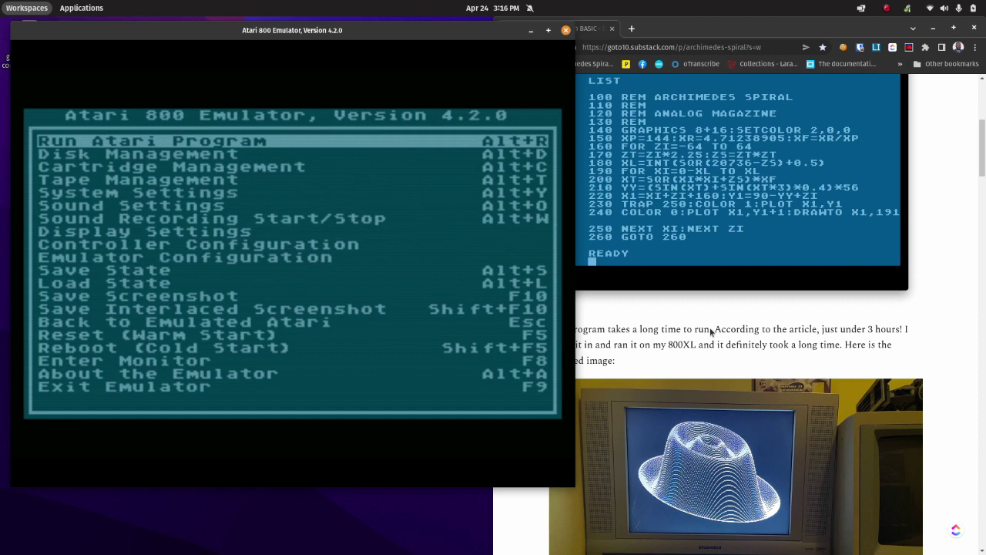
{"action": "key", "text": "Down"}
{"action": "key", "text": "Down"}
{"action": "key", "text": "Down"}
{"action": "key", "text": "Return"}
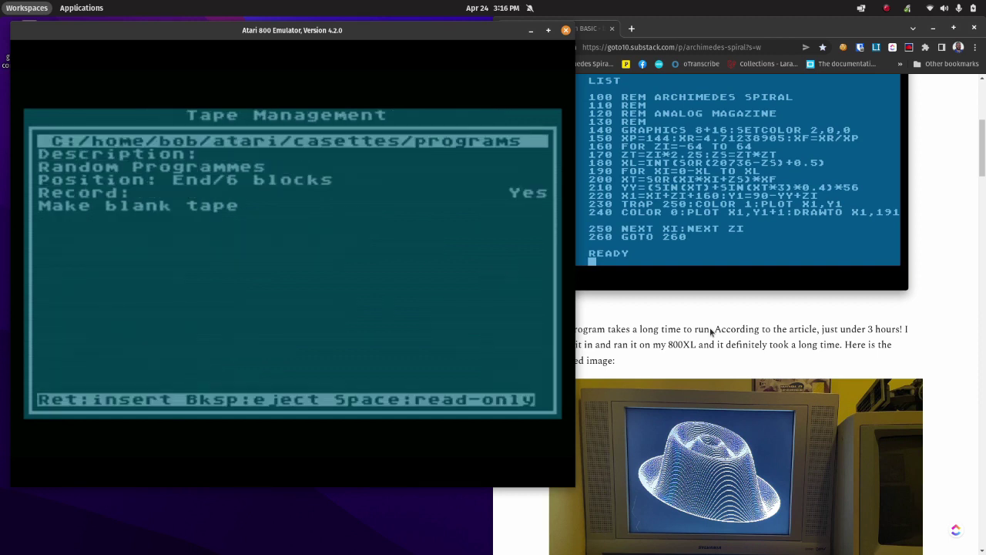
{"action": "key", "text": "Down"}
{"action": "key", "text": "Down"}
{"action": "key", "text": "Down"}
{"action": "key", "text": "Up"}
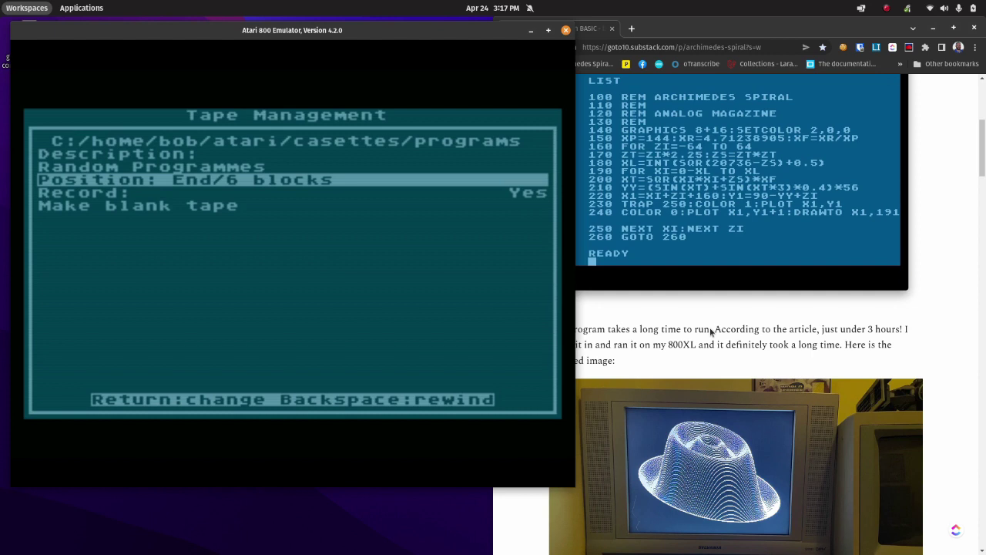
{"action": "key", "text": "Escape"}
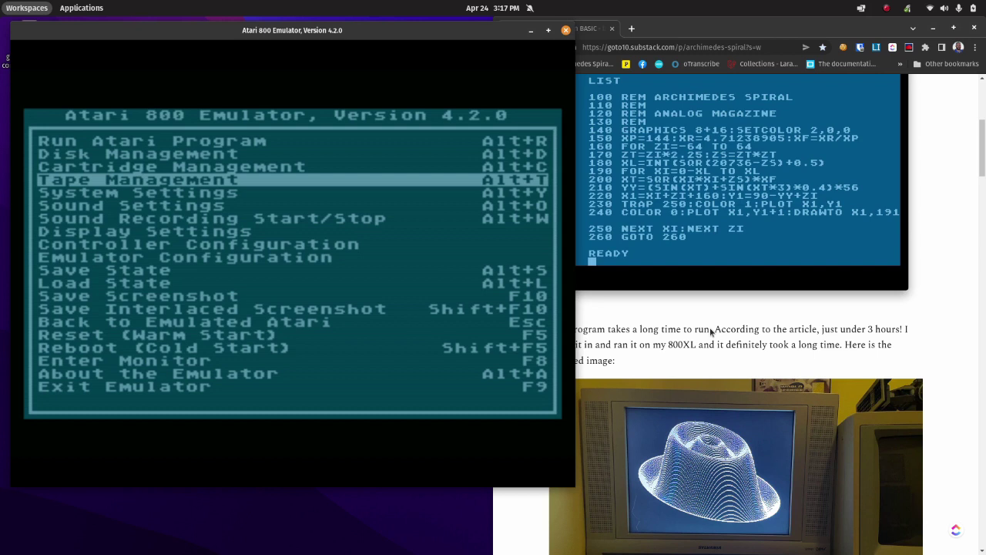
{"action": "key", "text": "Escape"}
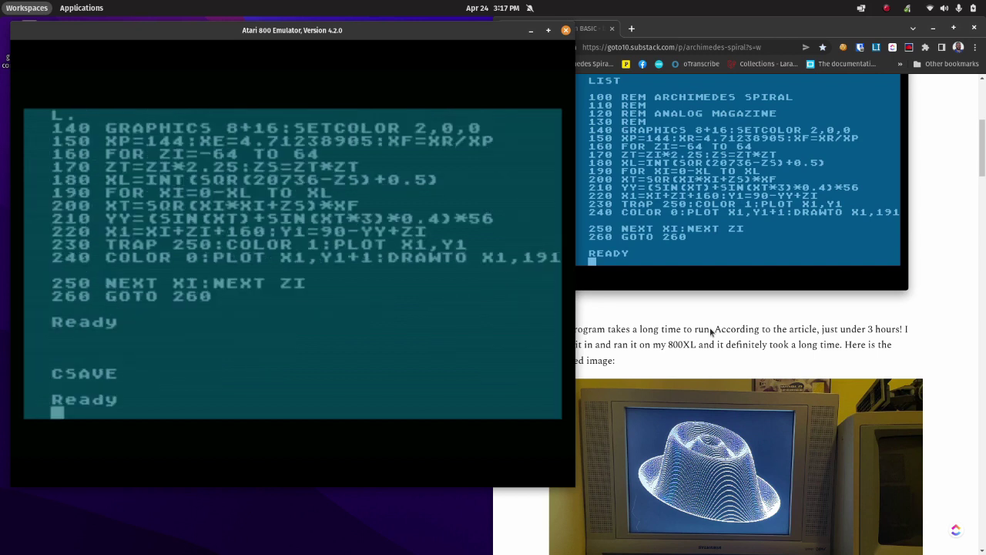
Reboot the emulated Atari with a cold start.
{"action": "key", "text": "F1"}
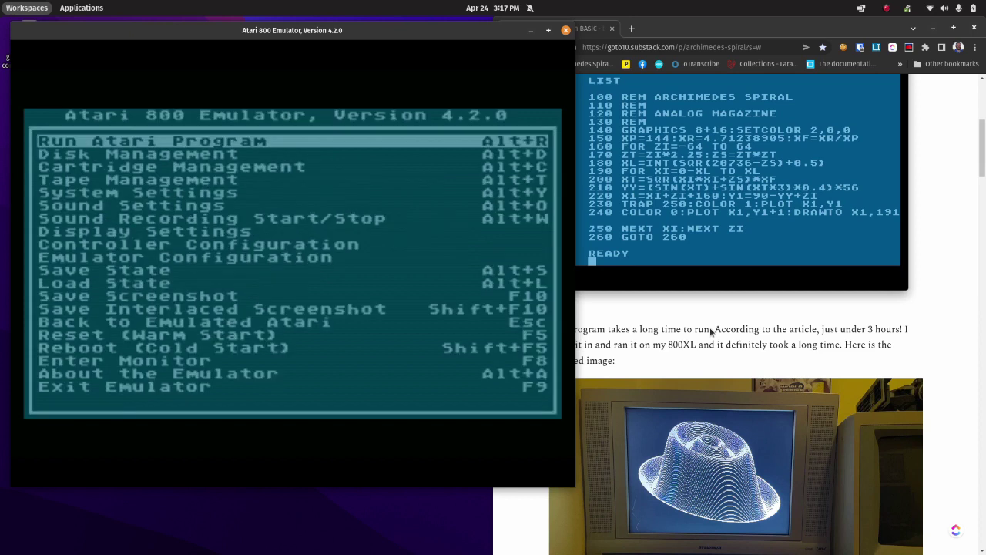
{"action": "key", "text": "Down"}
{"action": "key", "text": "Down"}
{"action": "key", "text": "Down"}
{"action": "key", "text": "Down"}
{"action": "key", "text": "Down"}
{"action": "key", "text": "Down"}
{"action": "key", "text": "Down"}
{"action": "key", "text": "Down"}
{"action": "key", "text": "Down"}
{"action": "key", "text": "Down"}
{"action": "key", "text": "Down"}
{"action": "key", "text": "Down"}
{"action": "key", "text": "Down"}
{"action": "key", "text": "Down"}
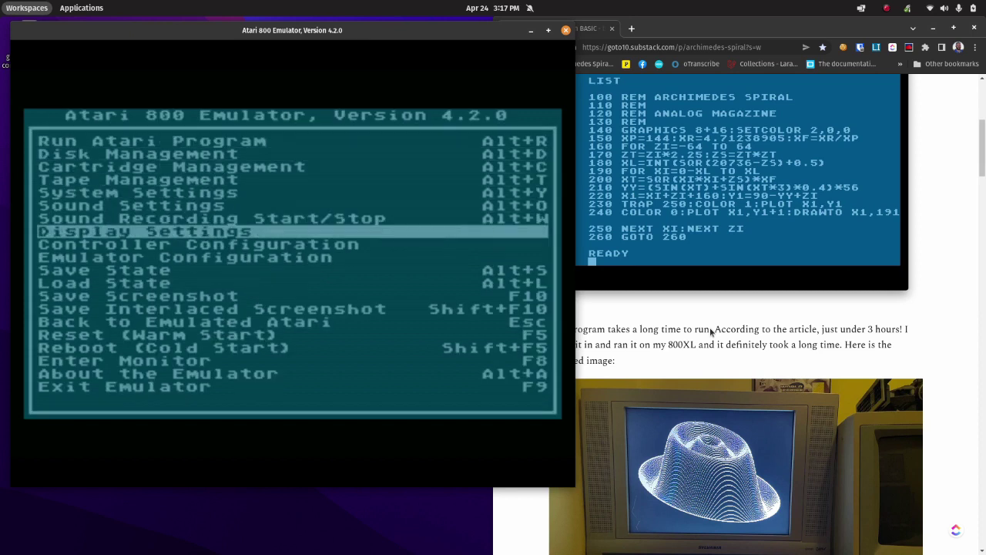
{"action": "key", "text": "Down"}
{"action": "key", "text": "Down"}
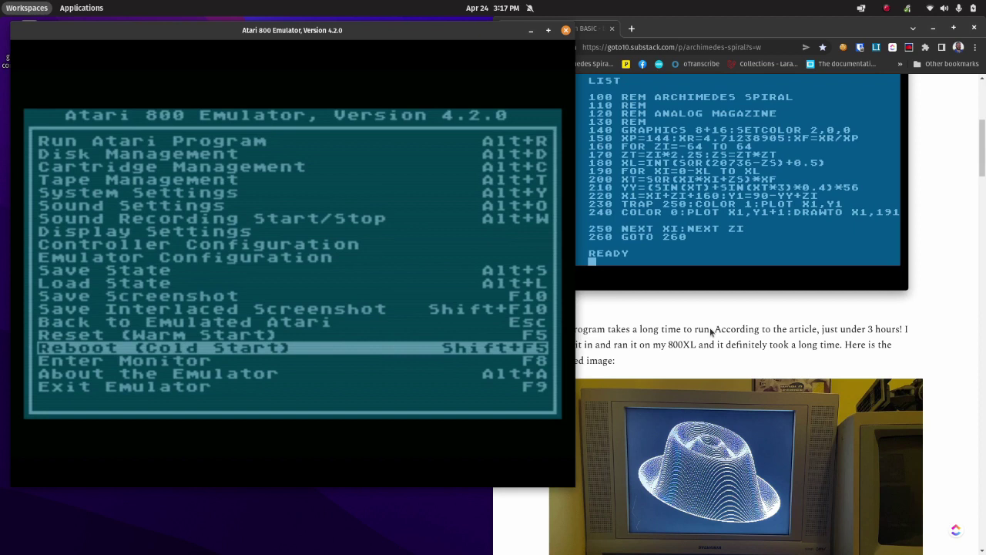
{"action": "key", "text": "Return"}
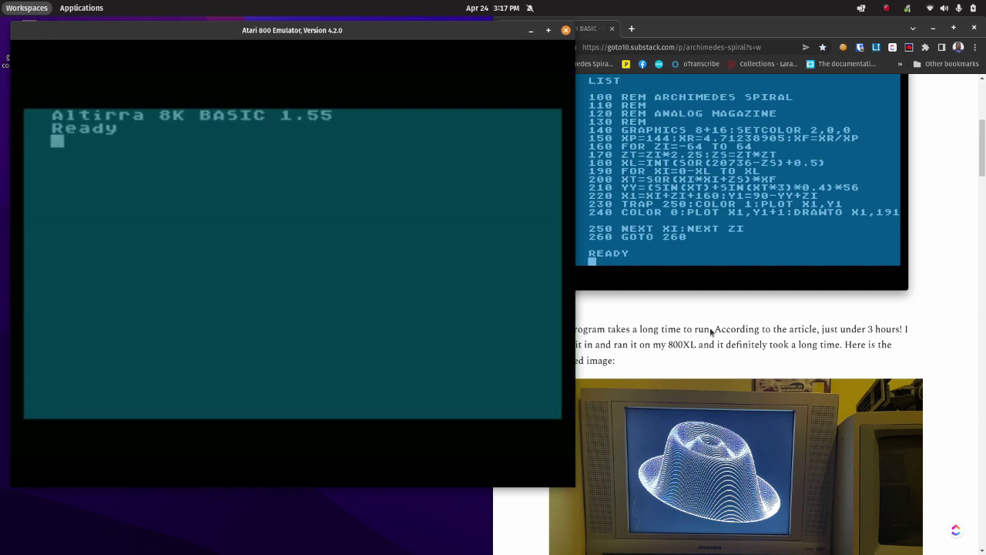
List the program in memory and try to load the saved program from tape with CLOAD.
{"action": "type", "text": "LIST"}
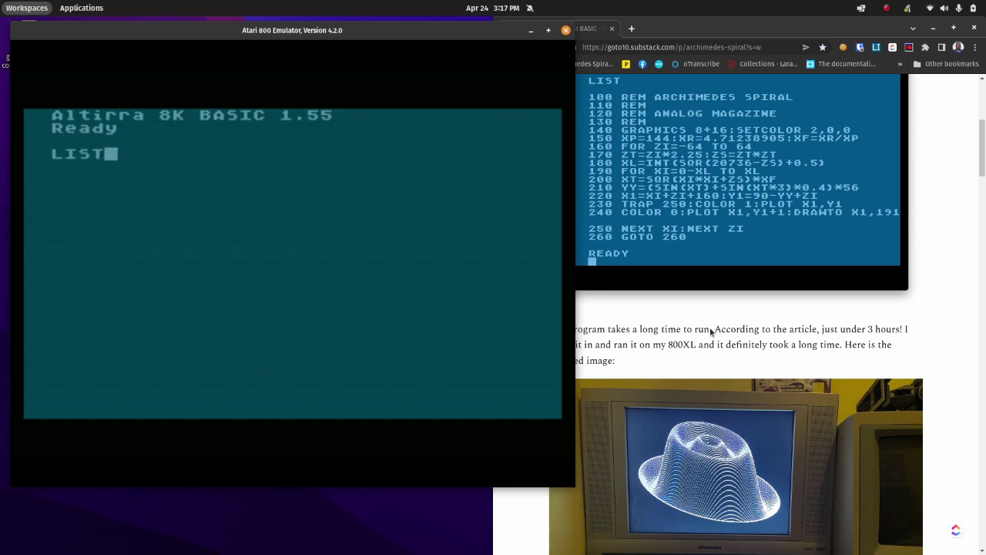
{"action": "key", "text": "Return"}
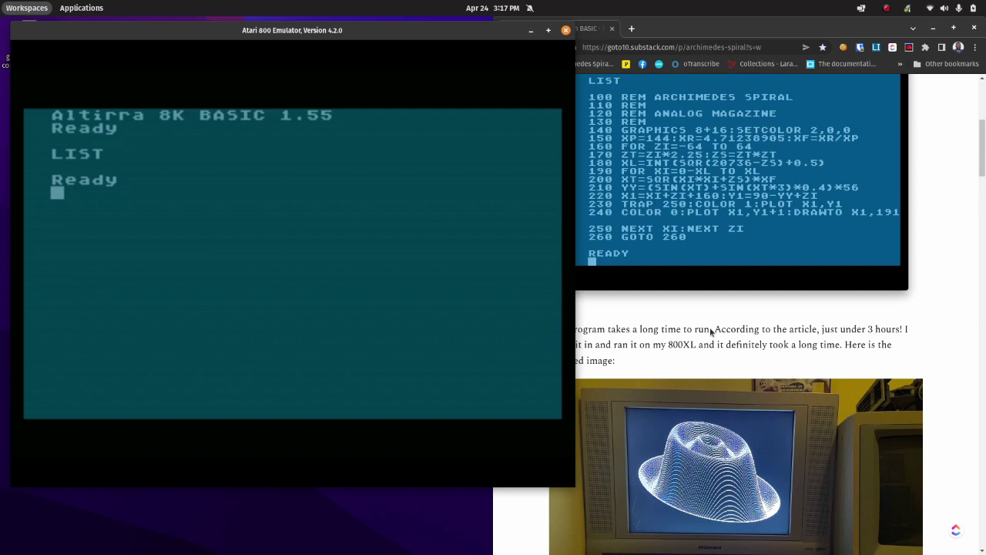
{"action": "type", "text": "CLOAS"}
{"action": "key", "text": "BackSpace"}
{"action": "type", "text": "D"}
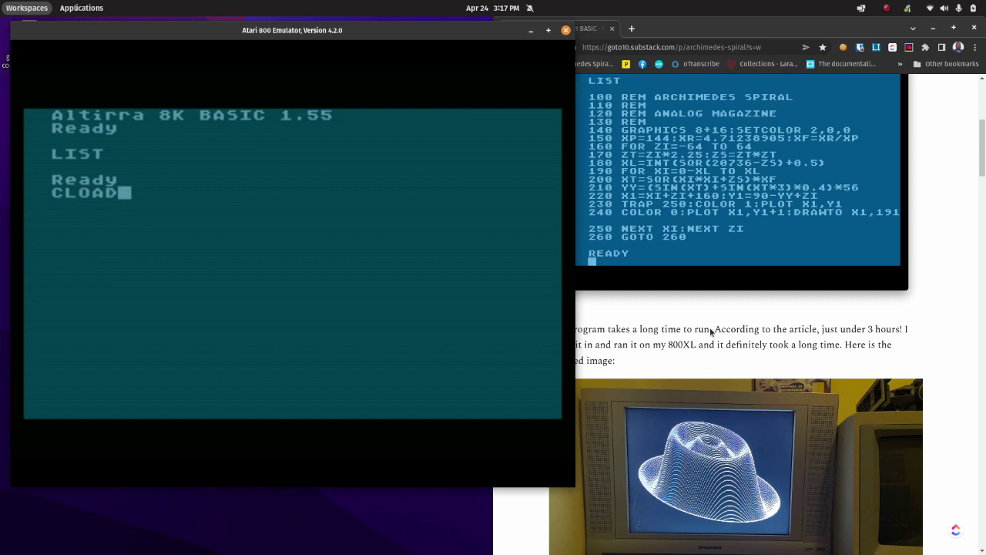
{"action": "key", "text": "Return"}
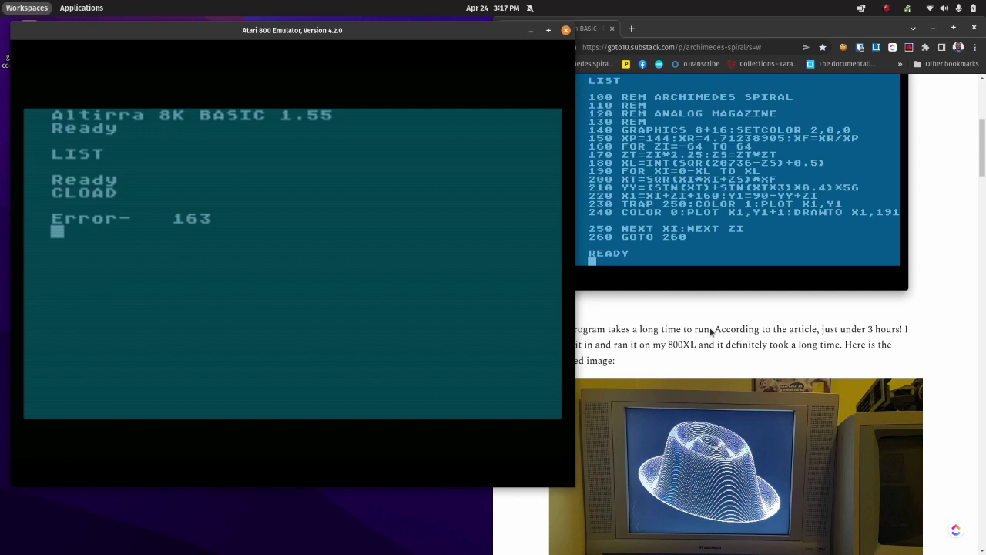
Open the programs tape's position setting in Tape Management and move its slider back to 5.
{"action": "key", "text": "F1"}
{"action": "key", "text": "Down"}
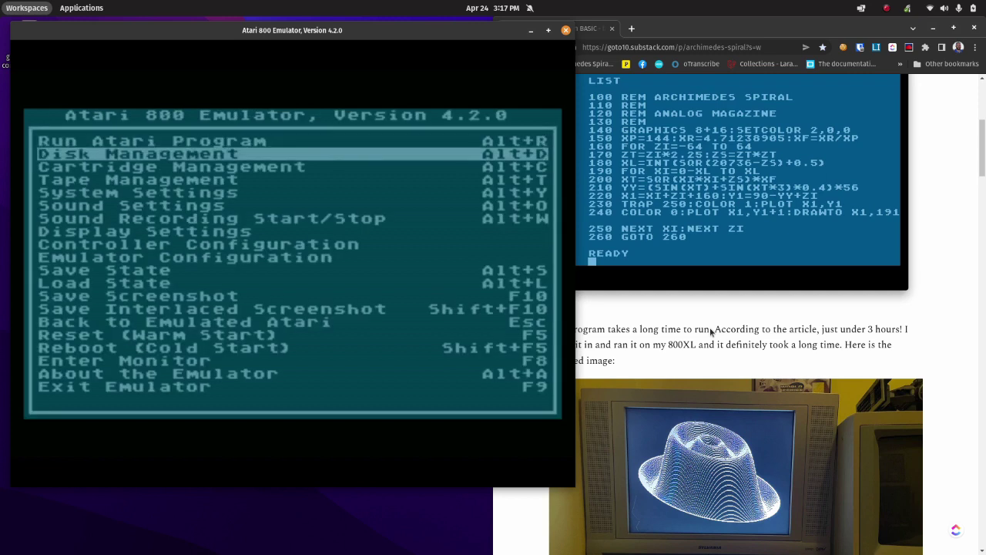
{"action": "key", "text": "Down"}
{"action": "key", "text": "Down"}
{"action": "key", "text": "Return"}
{"action": "key", "text": "Down"}
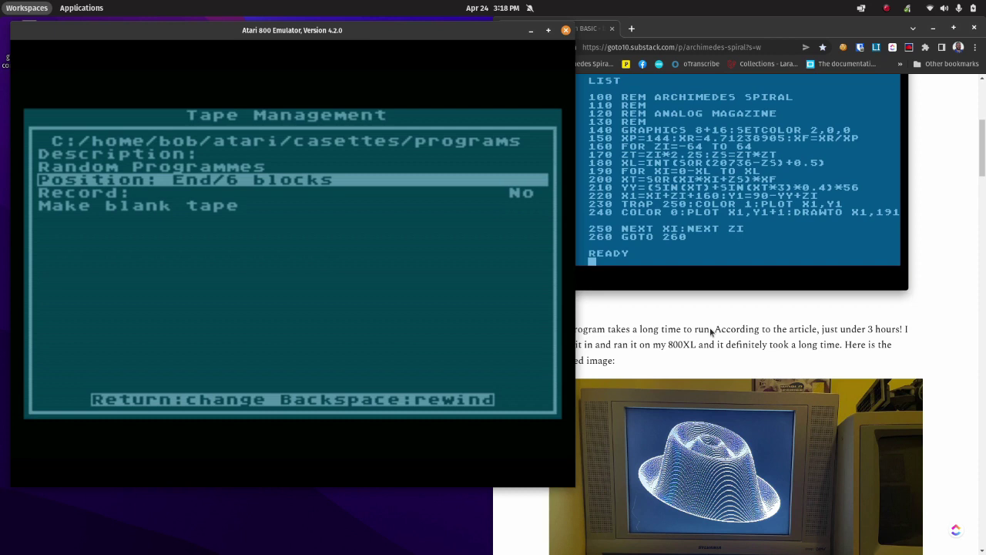
{"action": "key", "text": "Return"}
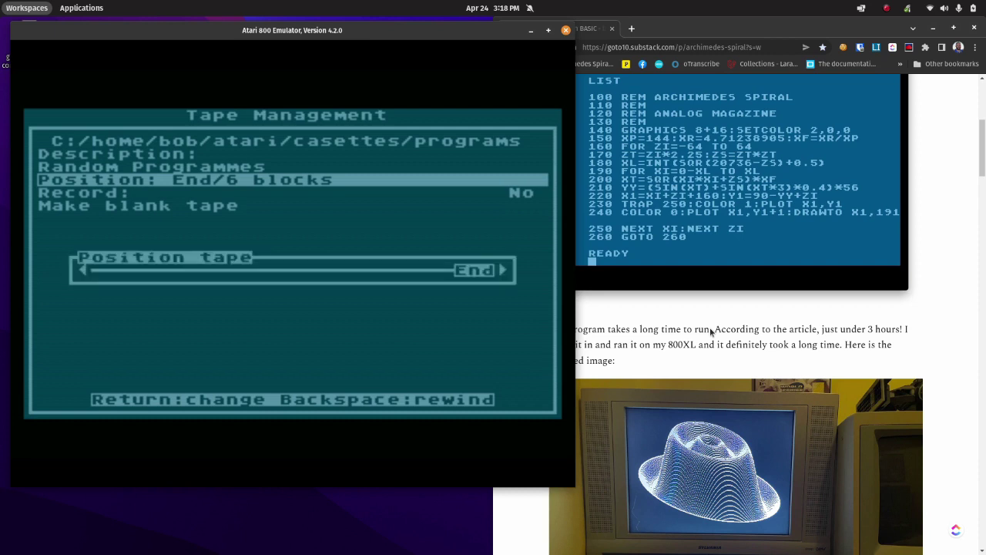
{"action": "key", "text": "Left"}
{"action": "key", "text": "Left"}
{"action": "key", "text": "Left"}
{"action": "key", "text": "Left"}
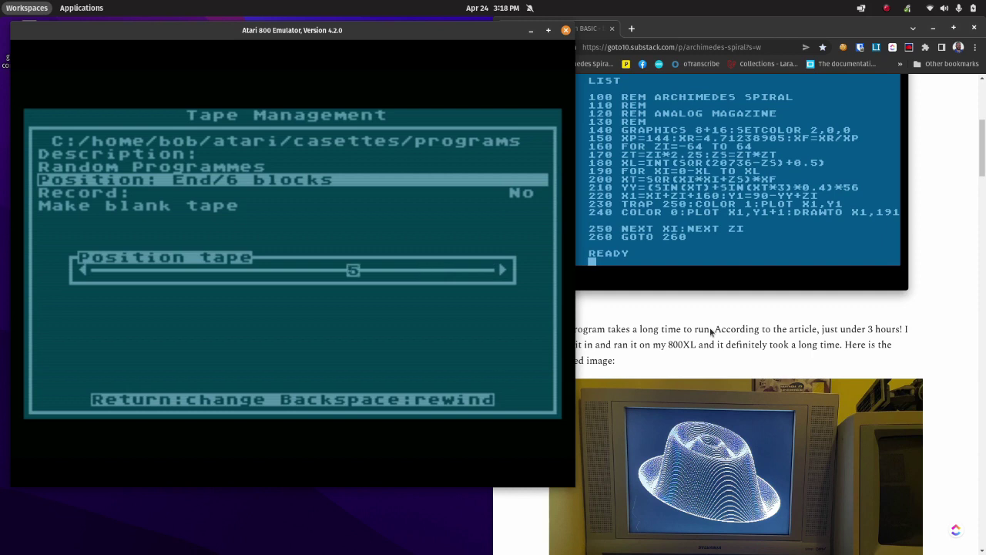
Move the tape position slider back and forth, finishing at End.
{"action": "key", "text": "Right"}
{"action": "key", "text": "Right"}
{"action": "key", "text": "Right"}
{"action": "key", "text": "Left"}
{"action": "key", "text": "Left"}
{"action": "key", "text": "Left"}
{"action": "key", "text": "Right"}
{"action": "key", "text": "Right"}
{"action": "key", "text": "Right"}
{"action": "key", "text": "Left"}
{"action": "key", "text": "Left"}
{"action": "key", "text": "Left"}
{"action": "key", "text": "Right"}
{"action": "key", "text": "Right"}
{"action": "key", "text": "Right"}
{"action": "key", "text": "Right"}
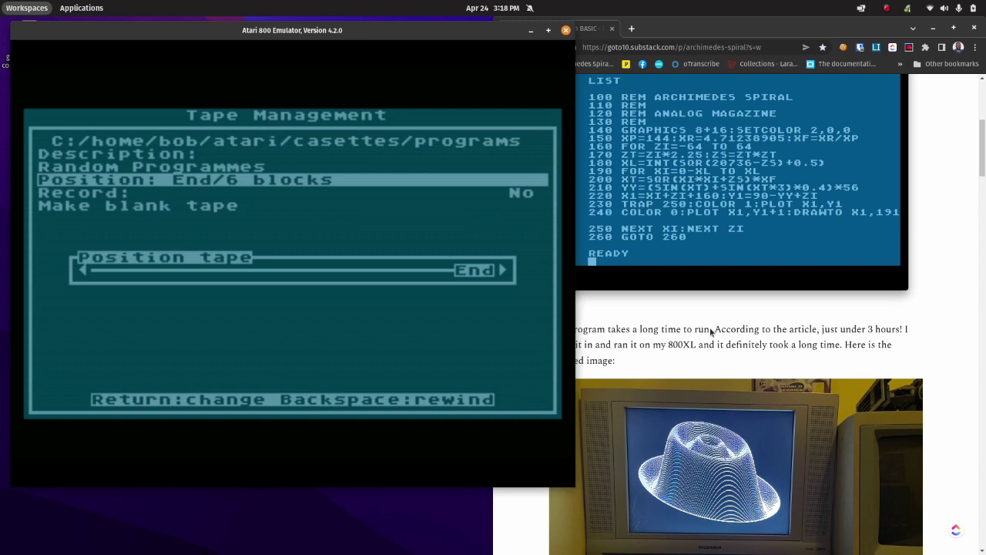
Switch to the browser and search Google for "atari cassette drive" in a new tab.
{"action": "left_click", "coordinate": [711, 330]}
{"action": "key", "text": "ctrl+t"}
{"action": "type", "text": "atar"}
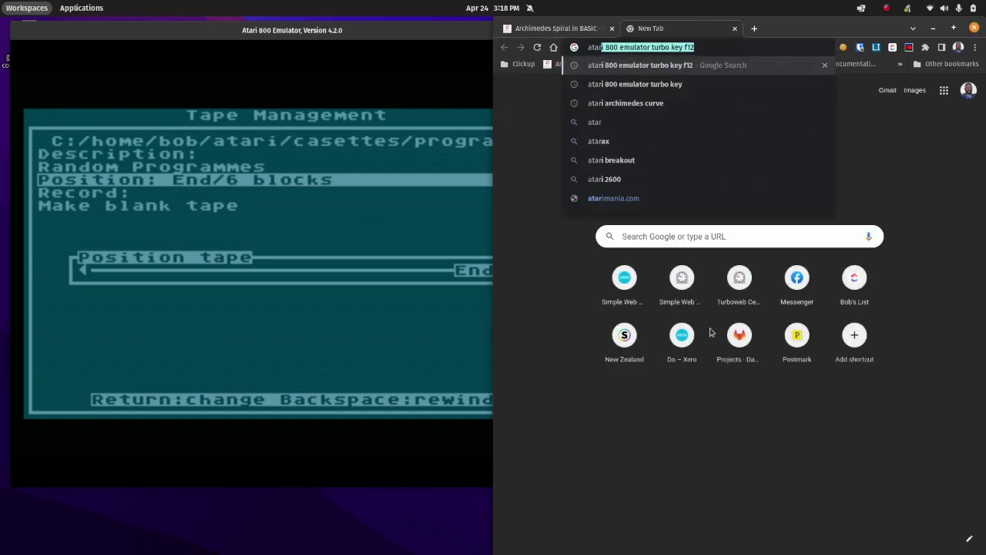
{"action": "type", "text": "i casw"}
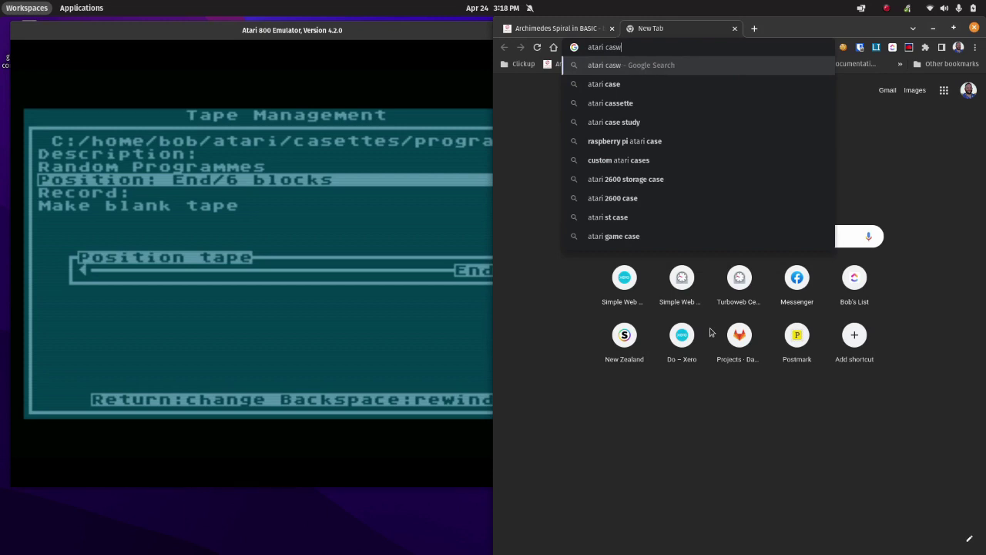
{"action": "key", "text": "BackSpace"}
{"action": "type", "text": "sete"}
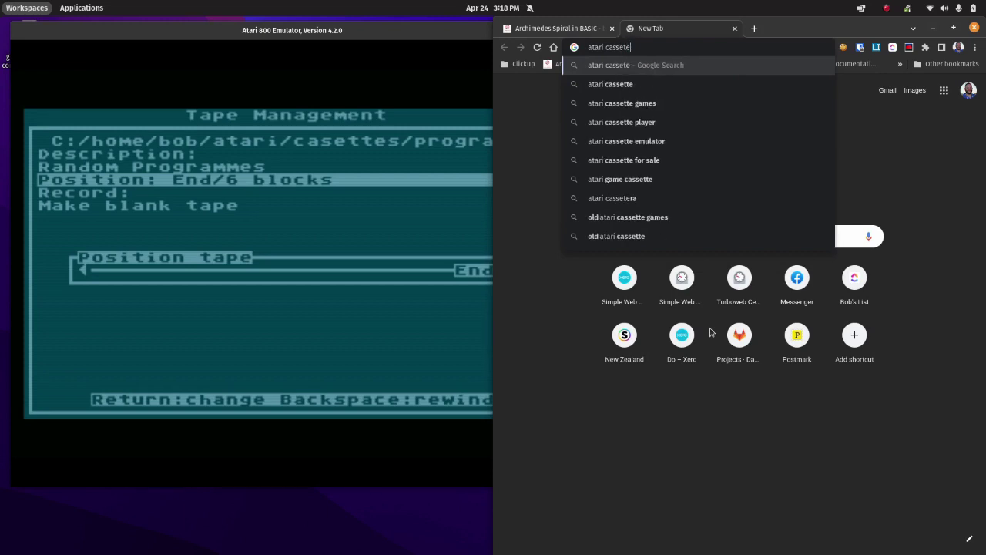
{"action": "key", "text": "BackSpace"}
{"action": "type", "text": "te drive"}
{"action": "key", "text": "Return"}
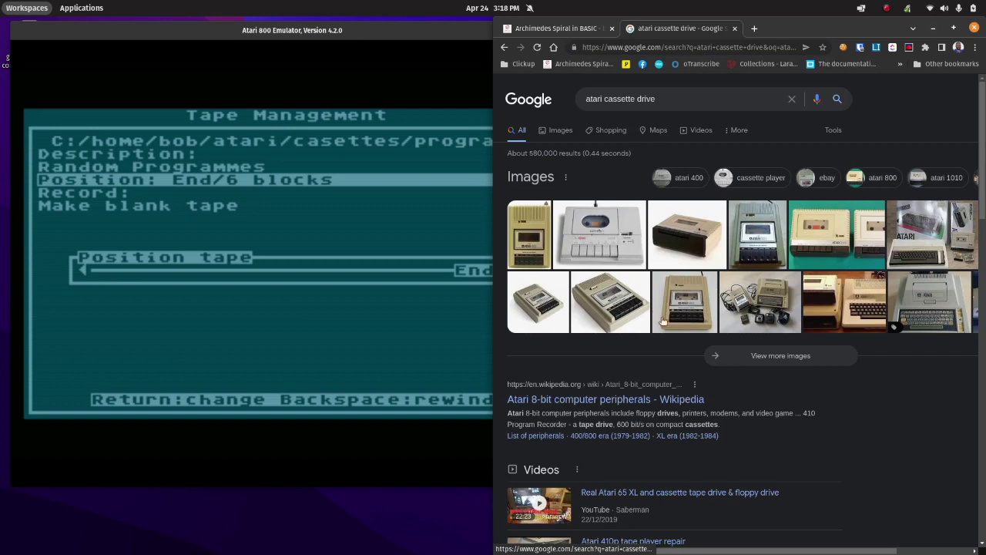
Preview the Atari 1010 tape drive picture in the image results and search images for "atari cassette 1010".
{"action": "left_click", "coordinate": [689, 235]}
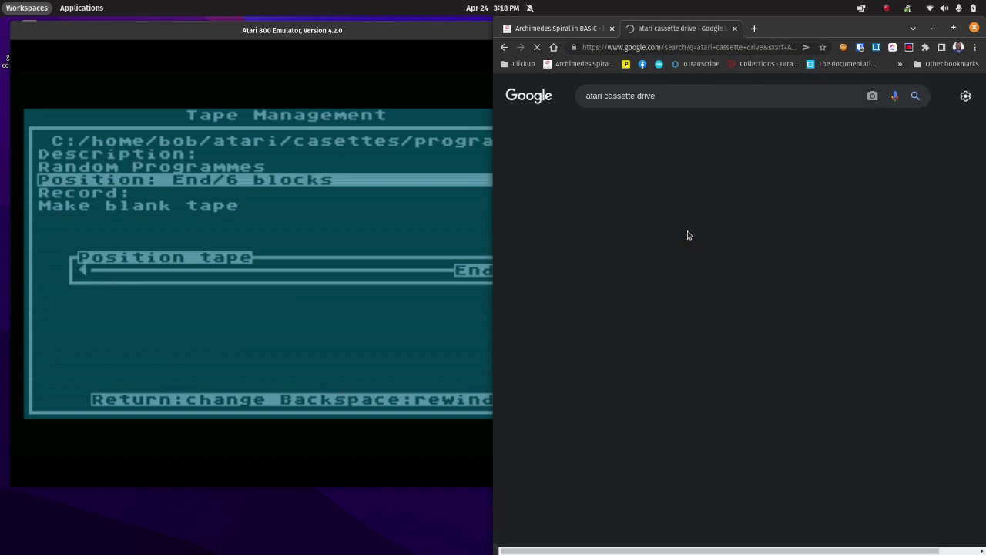
{"action": "left_click", "coordinate": [573, 354]}
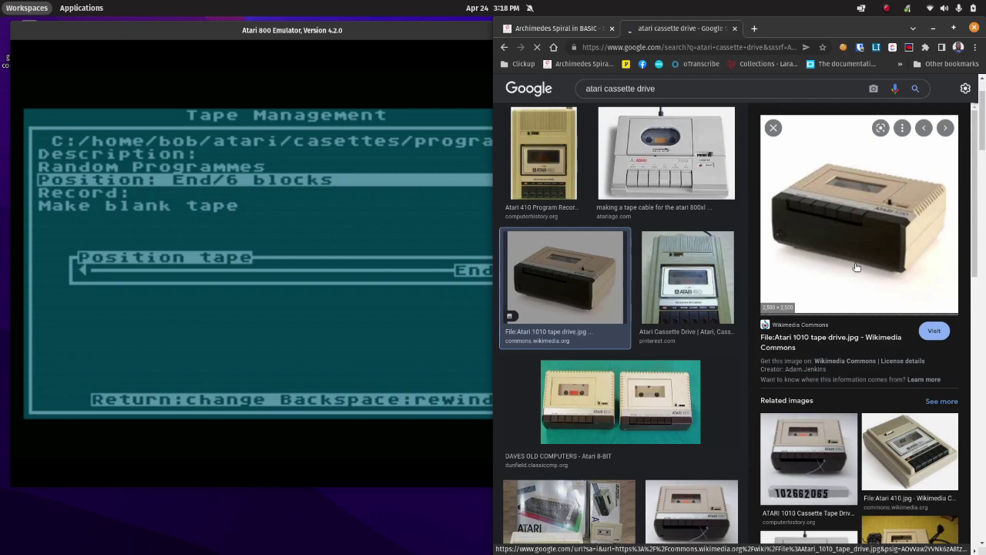
{"action": "left_click", "coordinate": [728, 87]}
{"action": "key", "text": "ctrl+shift+Left"}
{"action": "type", "text": "101"}
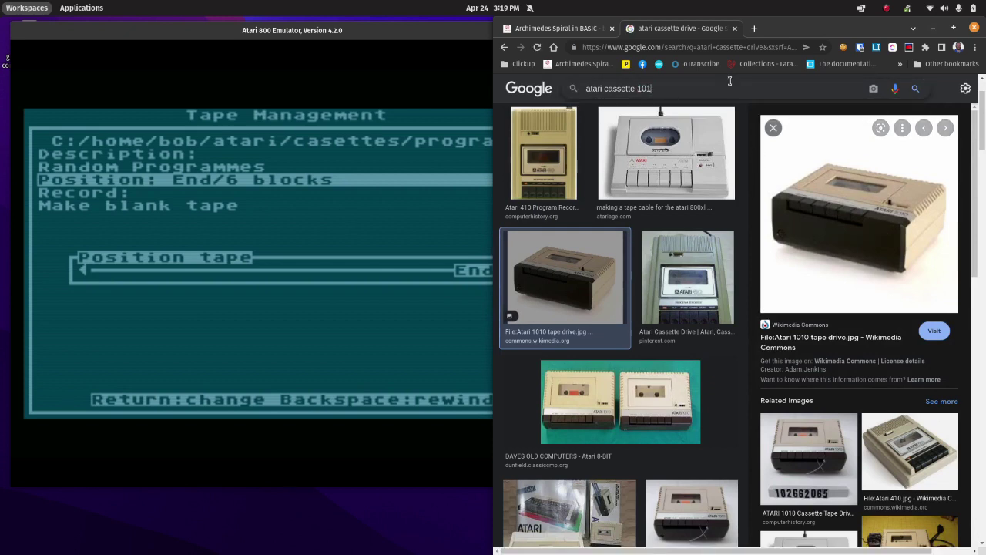
{"action": "type", "text": "0"}
{"action": "key", "text": "Return"}
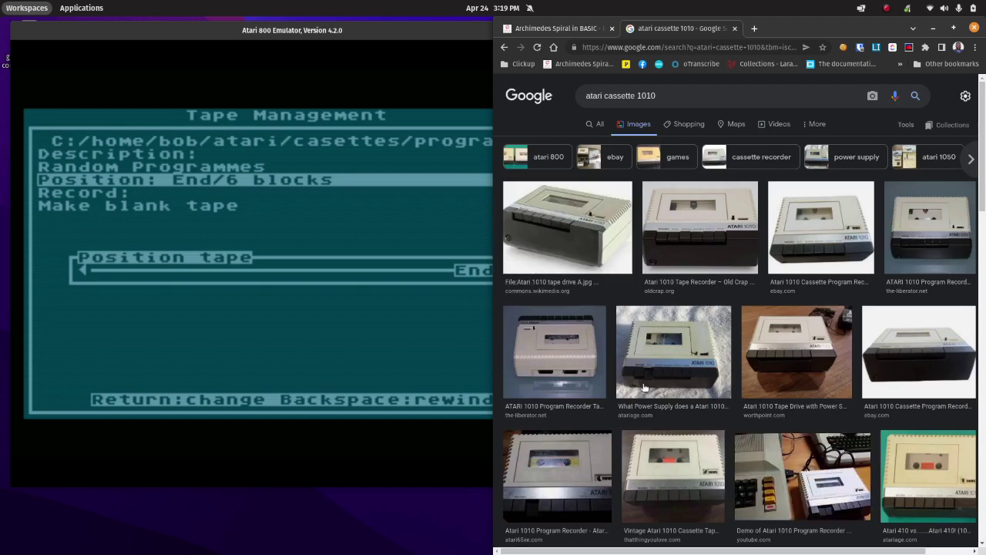
Open the Vintage Atari 1010 Cassette Tape Drive page from the image results and enlarge its product photo.
{"action": "left_click", "coordinate": [660, 463]}
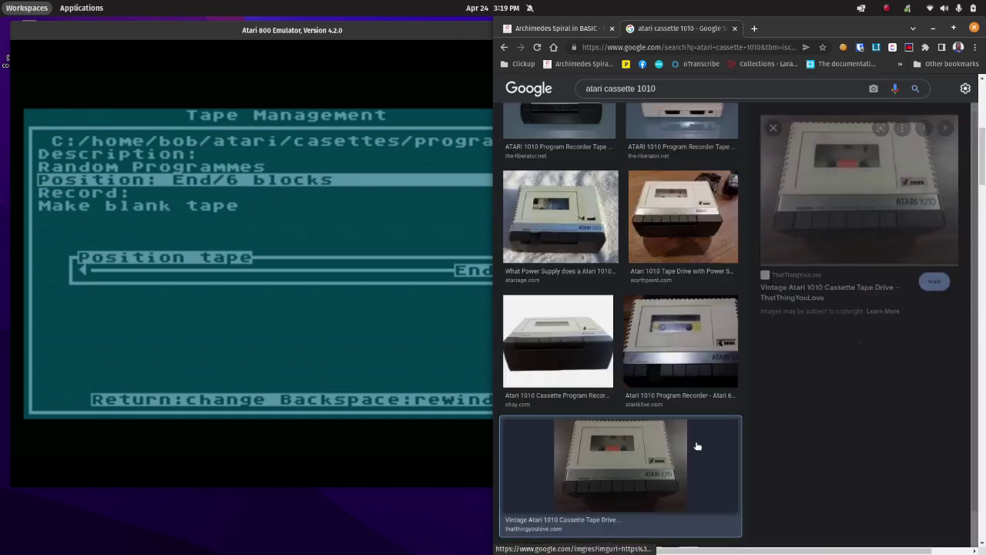
{"action": "left_click", "coordinate": [851, 167]}
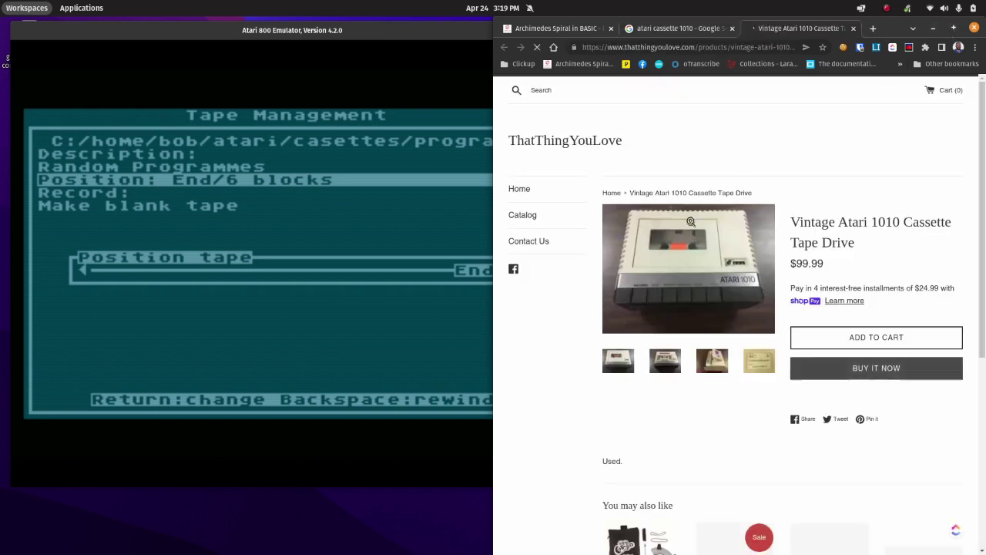
{"action": "left_click", "coordinate": [697, 266]}
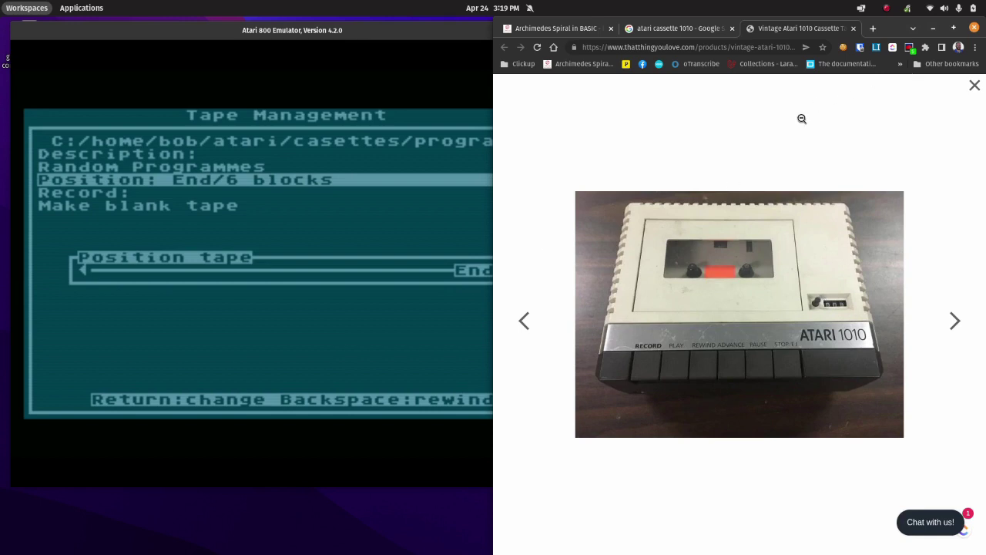
Switch back to the Atari emulator, leave Tape Management for the BASIC screen, and list the program in memory.
{"action": "left_click", "coordinate": [289, 35]}
{"action": "key", "text": "Escape"}
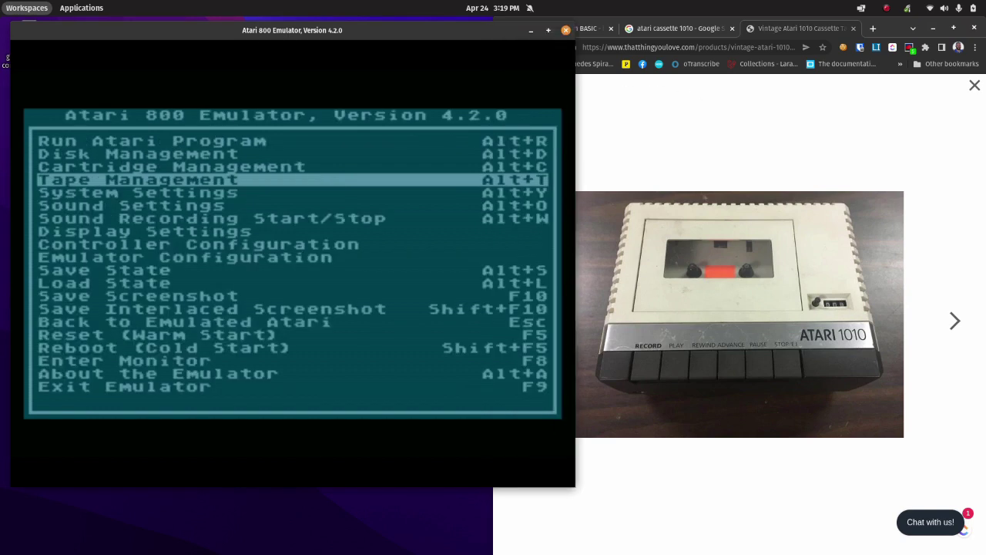
{"action": "key", "text": "Escape"}
{"action": "key", "text": "Return"}
{"action": "type", "text": "LIST"}
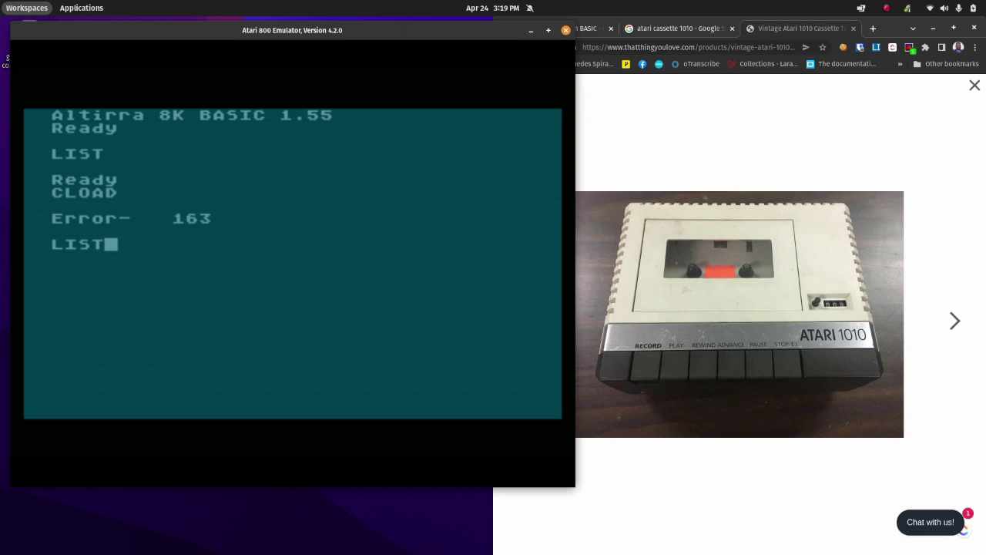
{"action": "key", "text": "Return"}
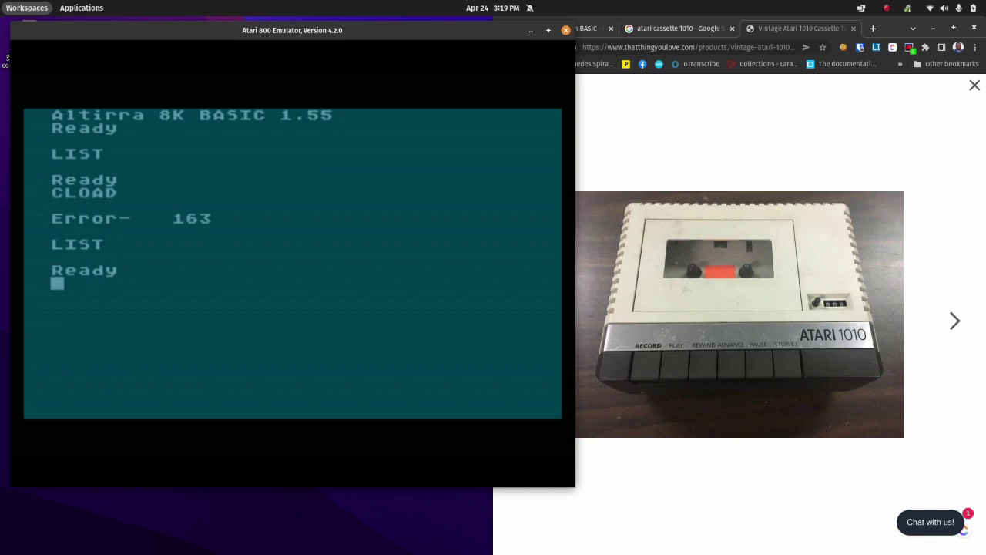
Enter a two-line BASIC program: 10 PRINT "HELLO WORLD"; and 20 GOTO 10.
{"action": "type", "text": "10 PRINT"}
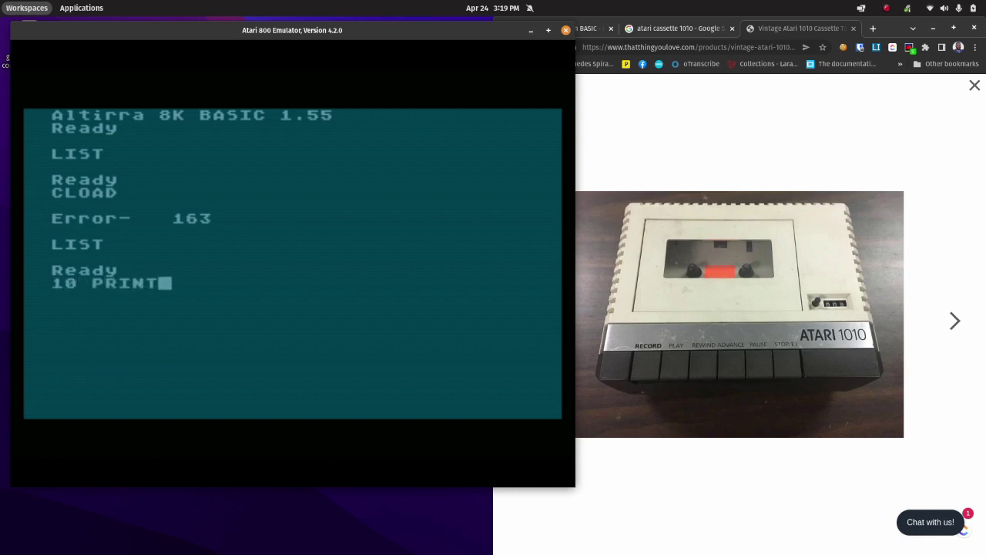
{"action": "type", "text": " \"HELLOW"}
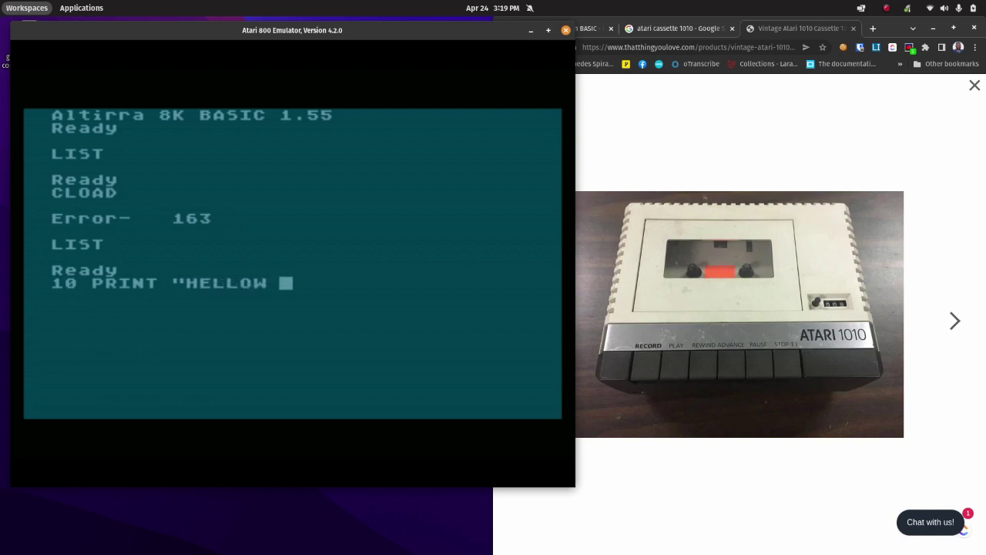
{"action": "key", "text": "BackSpace"}
{"action": "key", "text": "BackSpace"}
{"action": "type", "text": "WORLD\";"}
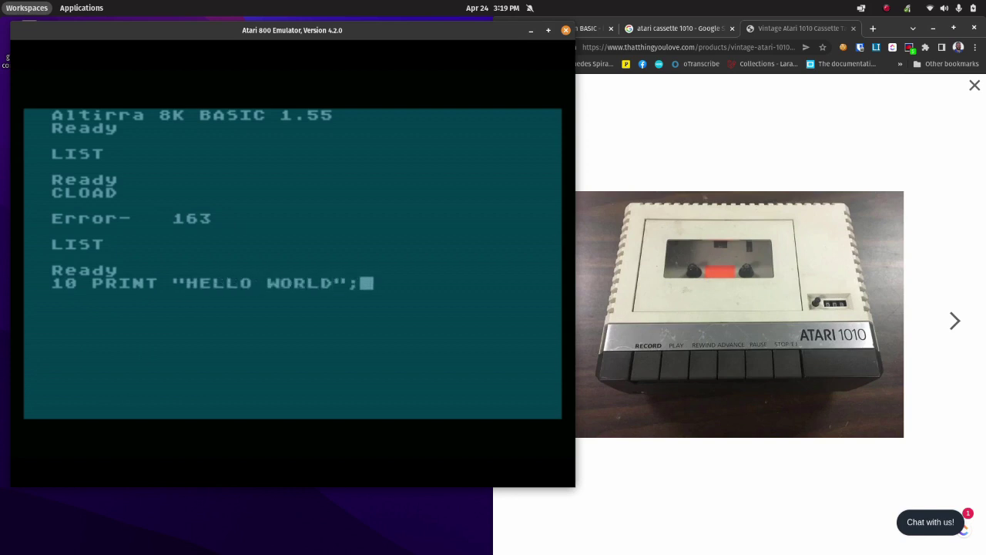
{"action": "key", "text": "Return"}
{"action": "type", "text": "20 GO T"}
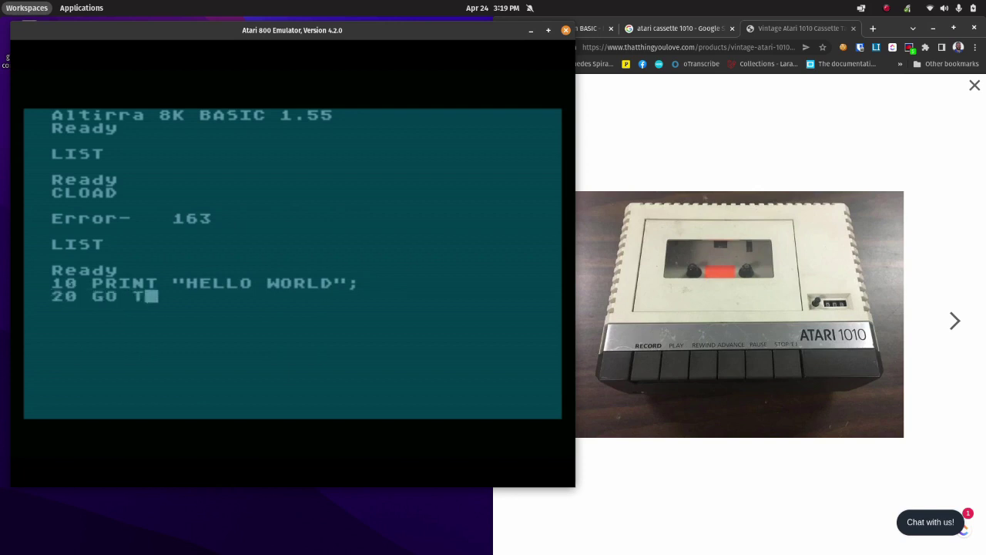
{"action": "key", "text": "BackSpace"}
{"action": "key", "text": "BackSpace"}
{"action": "type", "text": "TO 10"}
{"action": "key", "text": "Return"}
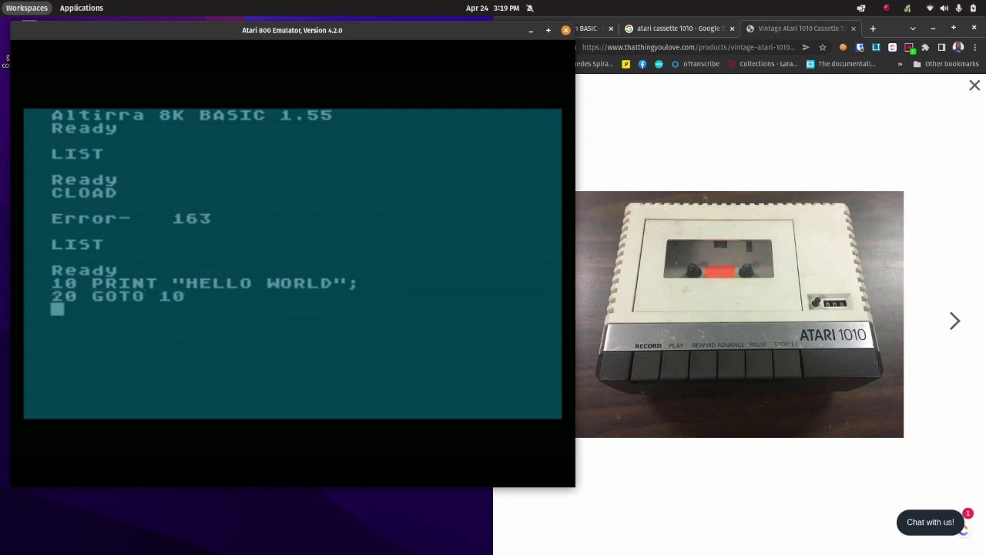
Run the HELLO WORLD program, stop it with a warm reset, and list its lines.
{"action": "type", "text": "RUN"}
{"action": "key", "text": "Return"}
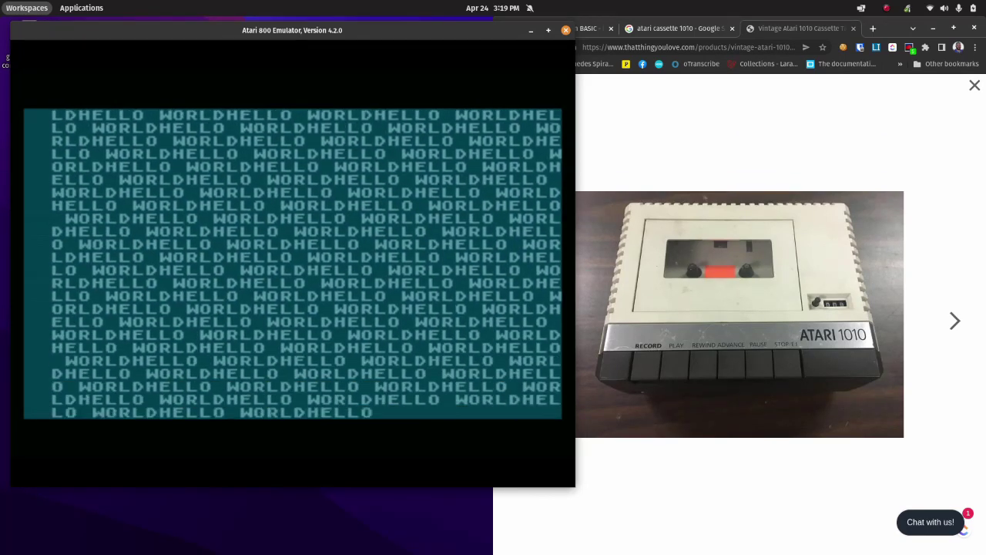
{"action": "key", "text": "F5"}
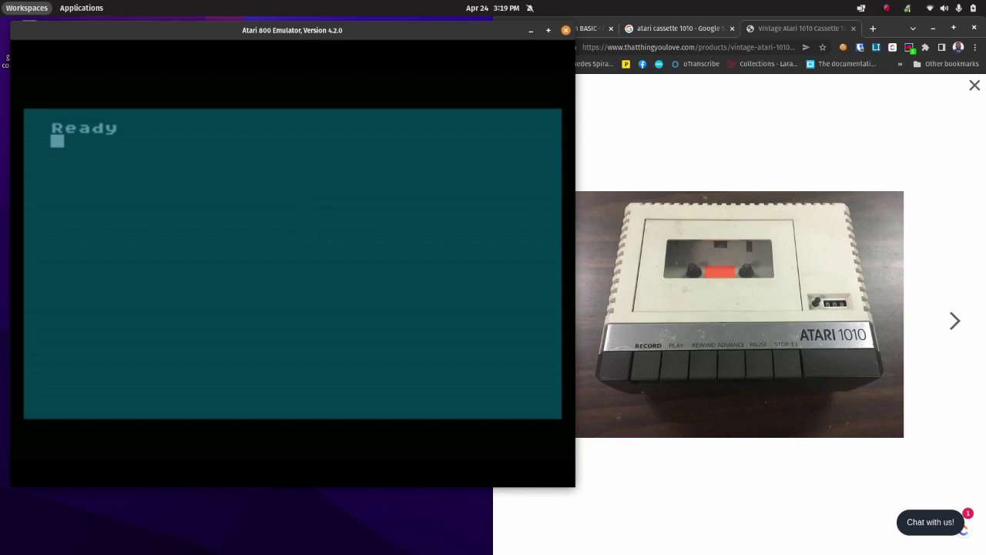
{"action": "type", "text": "LIST"}
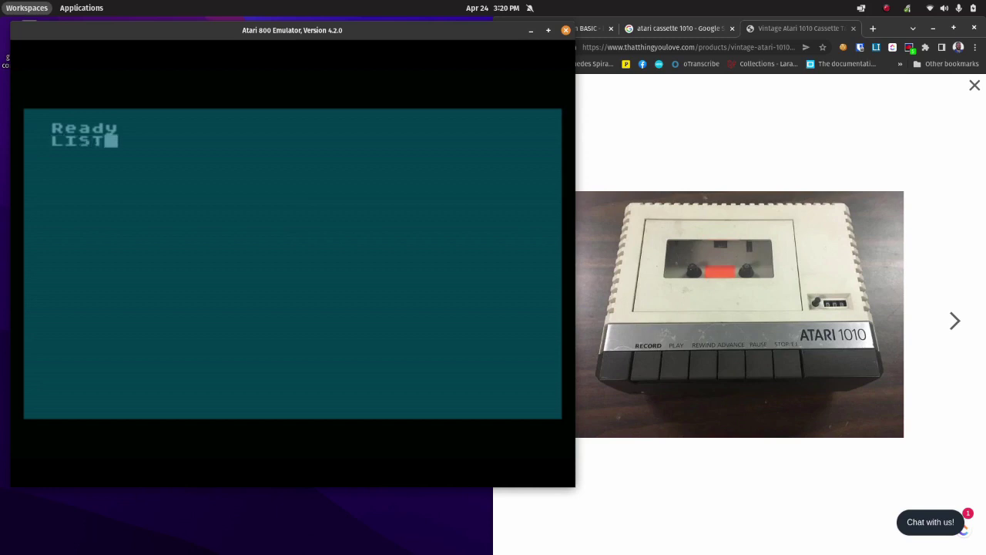
{"action": "key", "text": "Return"}
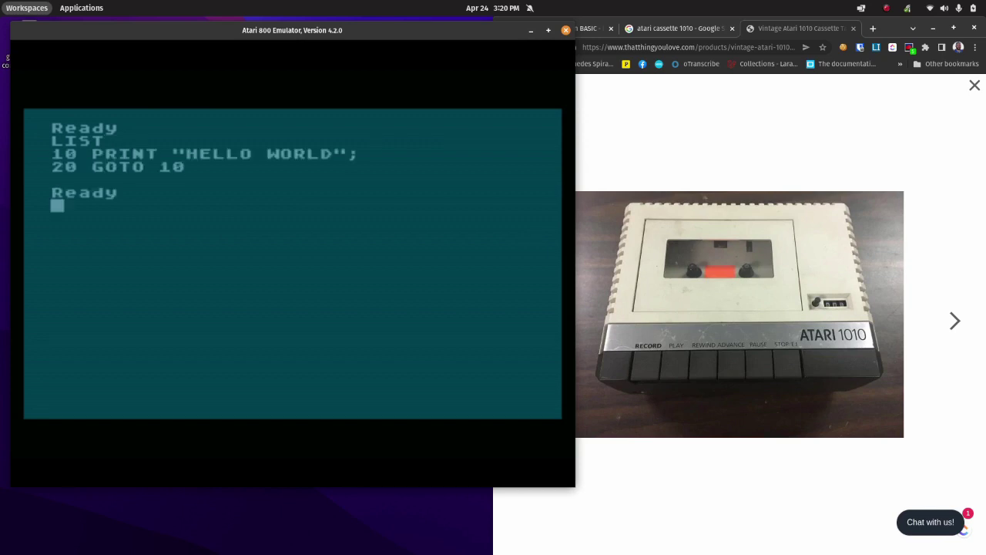
Save the HELLO WORLD program to the virtual tape with CSAVE.
{"action": "type", "text": "CSAVE"}
{"action": "key", "text": "Return"}
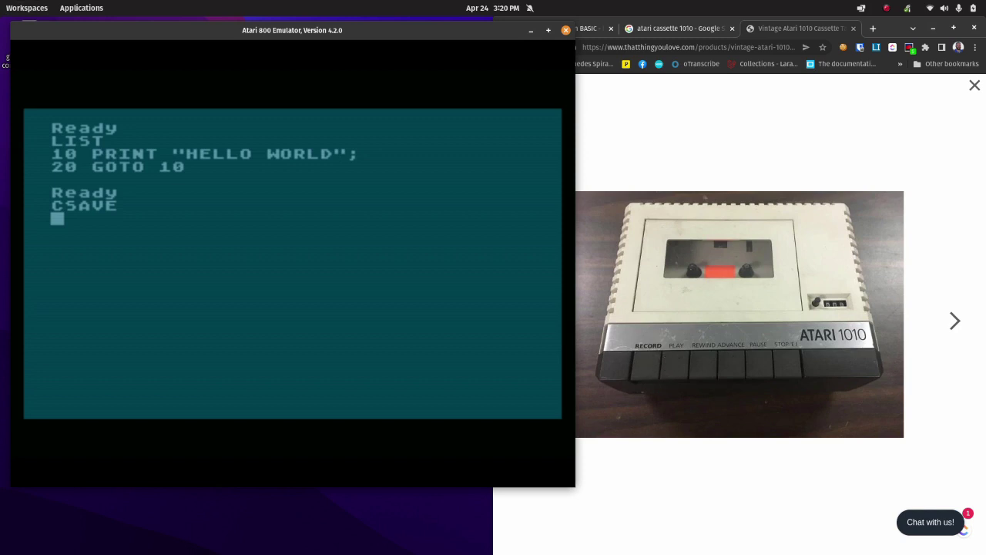
{"action": "key", "text": "Return"}
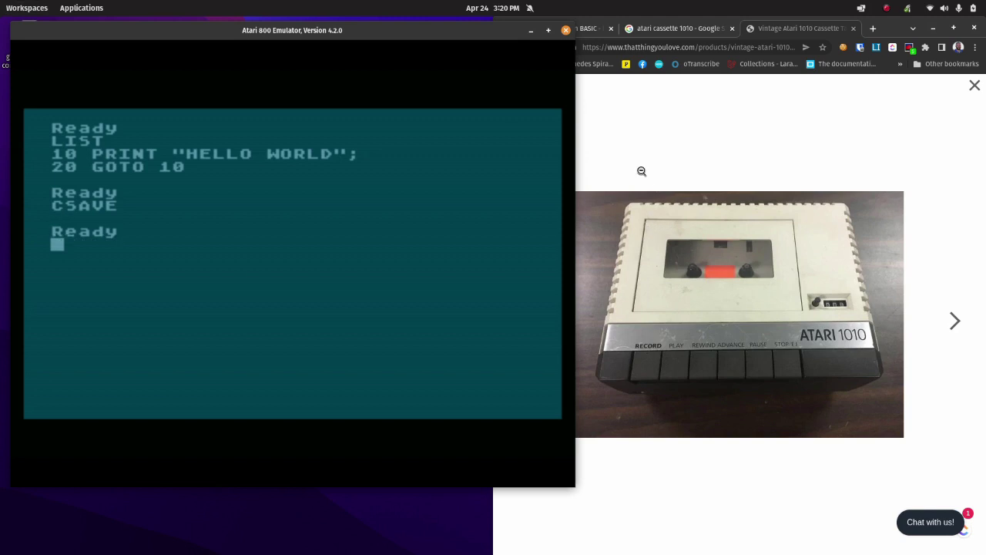
Open the emulator's Tape Management settings.
{"action": "key", "text": "F1"}
{"action": "key", "text": "Down"}
{"action": "key", "text": "Down"}
{"action": "key", "text": "Down"}
{"action": "key", "text": "Down"}
{"action": "key", "text": "Down"}
{"action": "key", "text": "Up"}
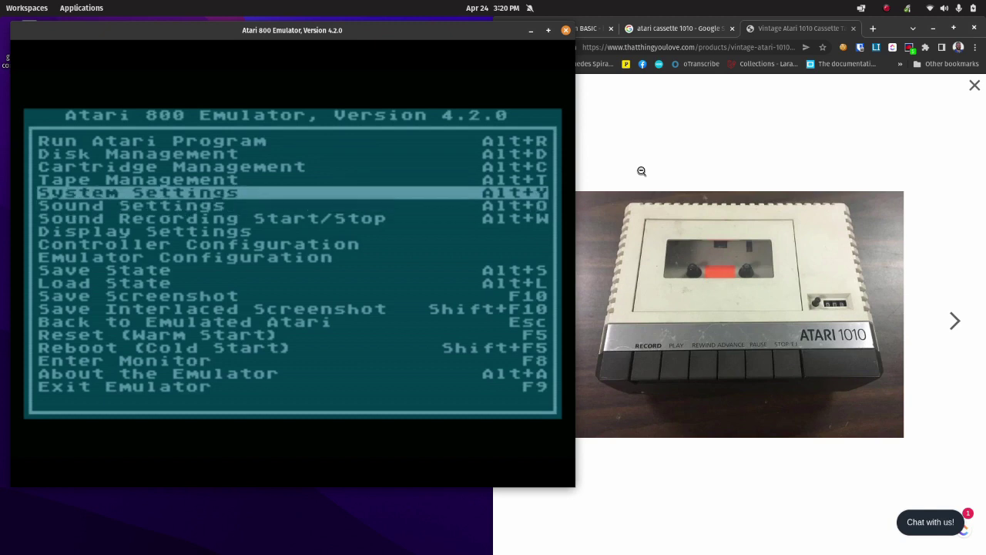
{"action": "key", "text": "Up"}
{"action": "key", "text": "Return"}
Examine the inserted tape's file, block position and record setting.
{"action": "key", "text": "Down"}
{"action": "key", "text": "Down"}
{"action": "key", "text": "Up"}
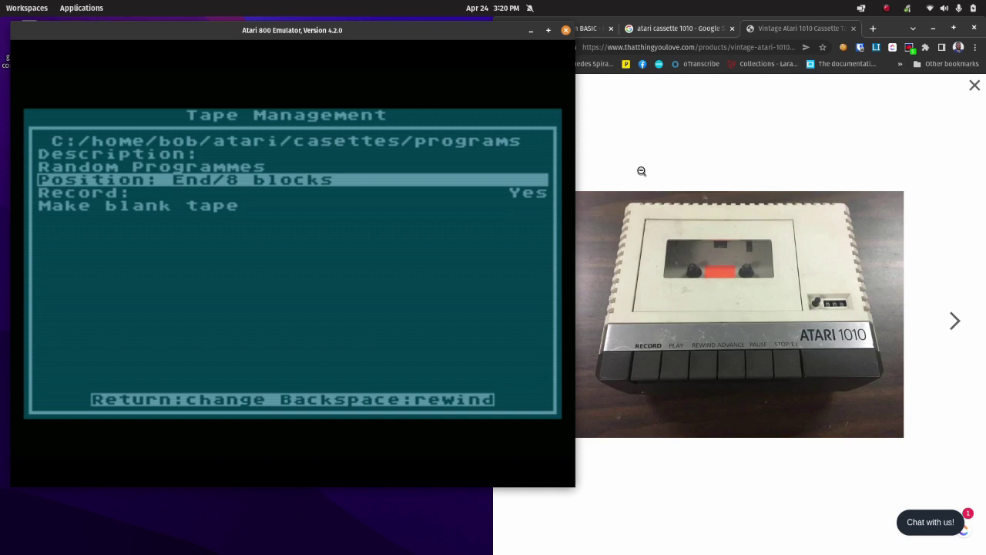
{"action": "key", "text": "Up"}
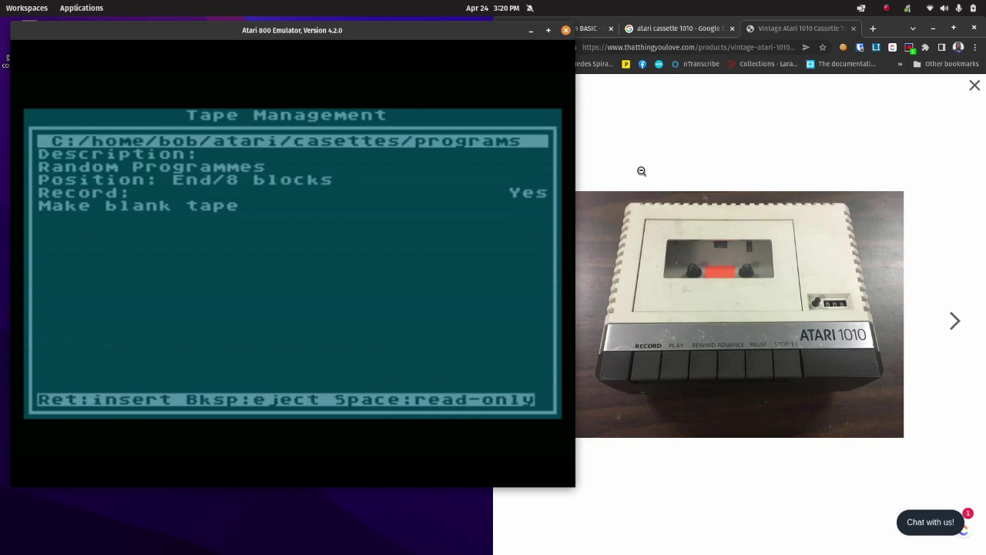
{"action": "key", "text": "Down"}
{"action": "key", "text": "Up"}
{"action": "key", "text": "Down"}
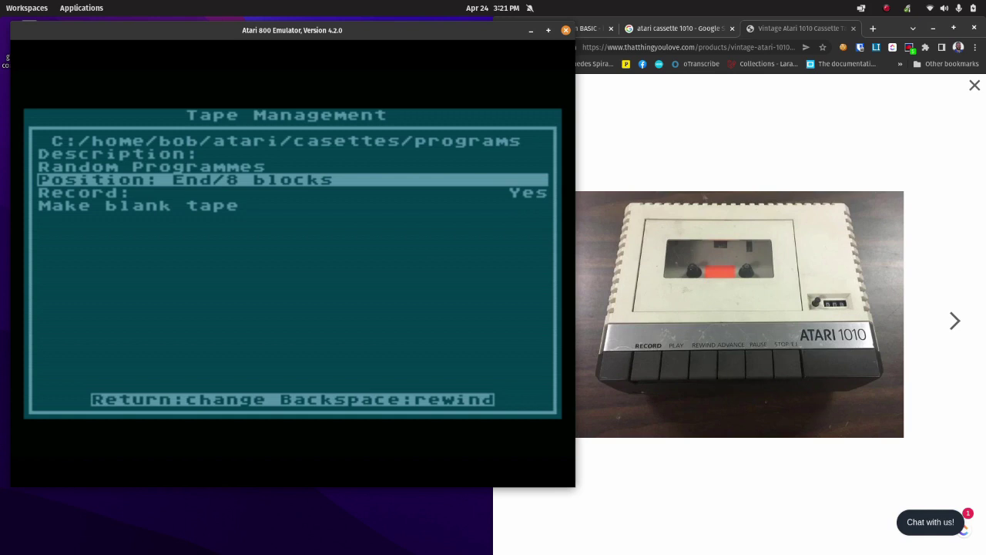
{"action": "key", "text": "Down"}
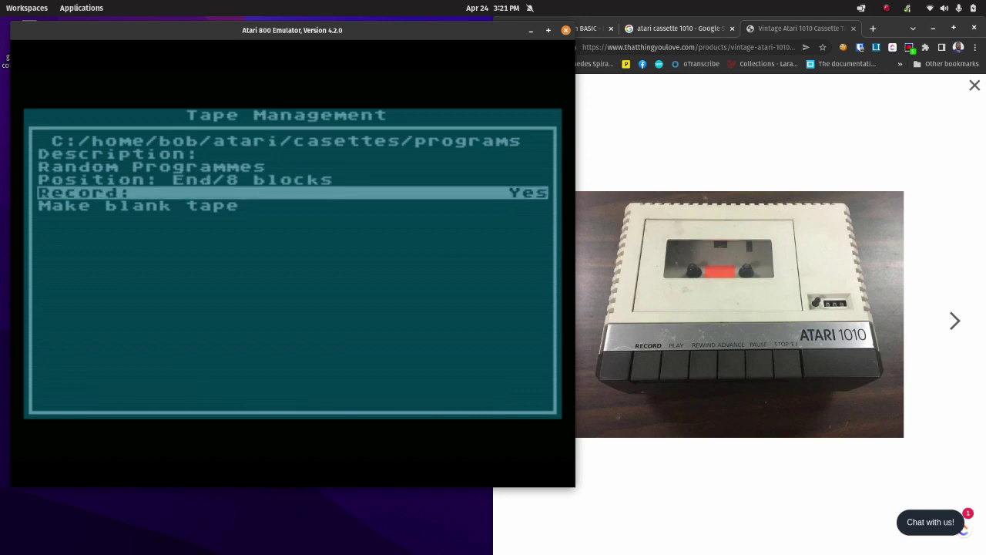
Set the tape position back to block 1 and return to the BASIC screen.
{"action": "key", "text": "Up"}
{"action": "key", "text": "Return"}
{"action": "key", "text": "Left"}
{"action": "key", "text": "Left"}
{"action": "key", "text": "Left"}
{"action": "key", "text": "Left"}
{"action": "key", "text": "Left"}
{"action": "key", "text": "Left"}
{"action": "key", "text": "Left"}
{"action": "key", "text": "Left"}
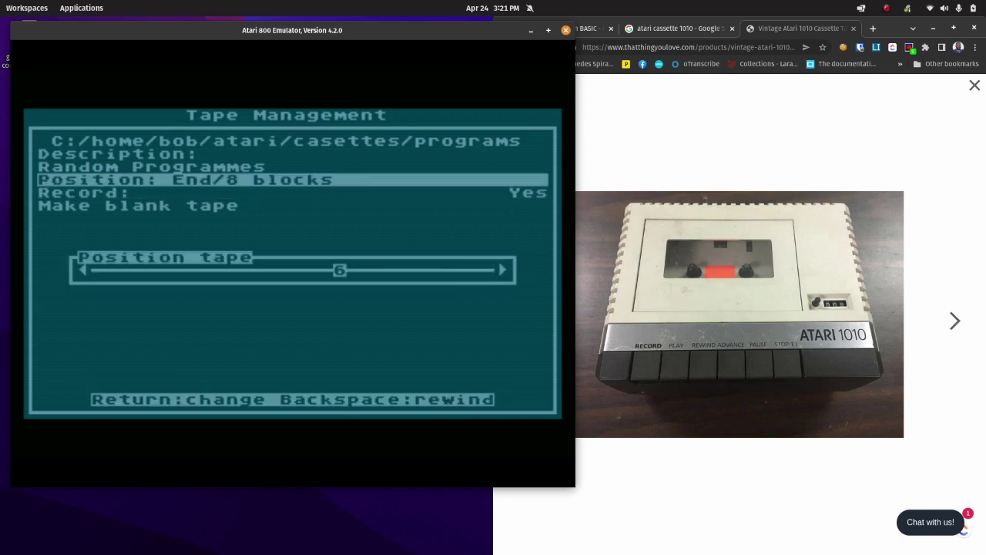
{"action": "key", "text": "Return"}
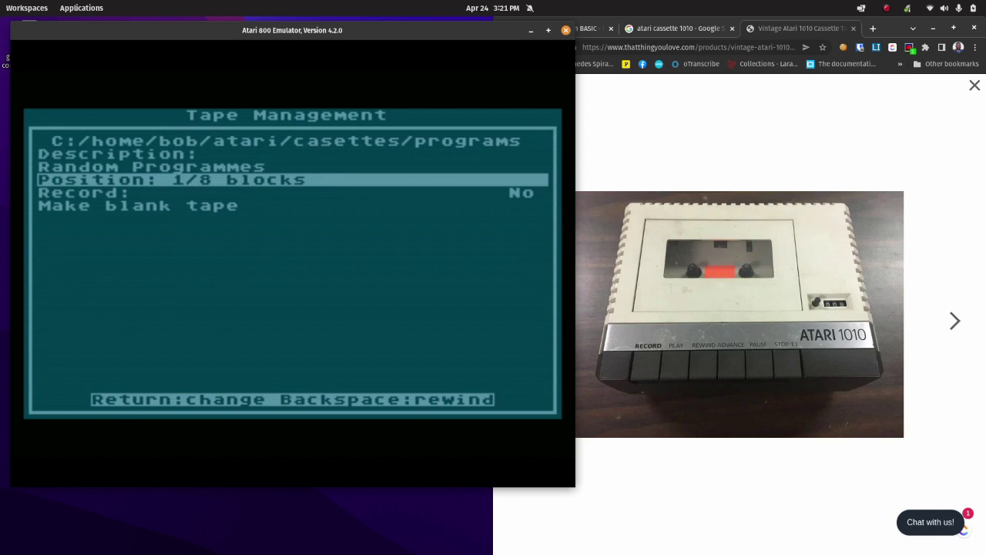
{"action": "key", "text": "Escape"}
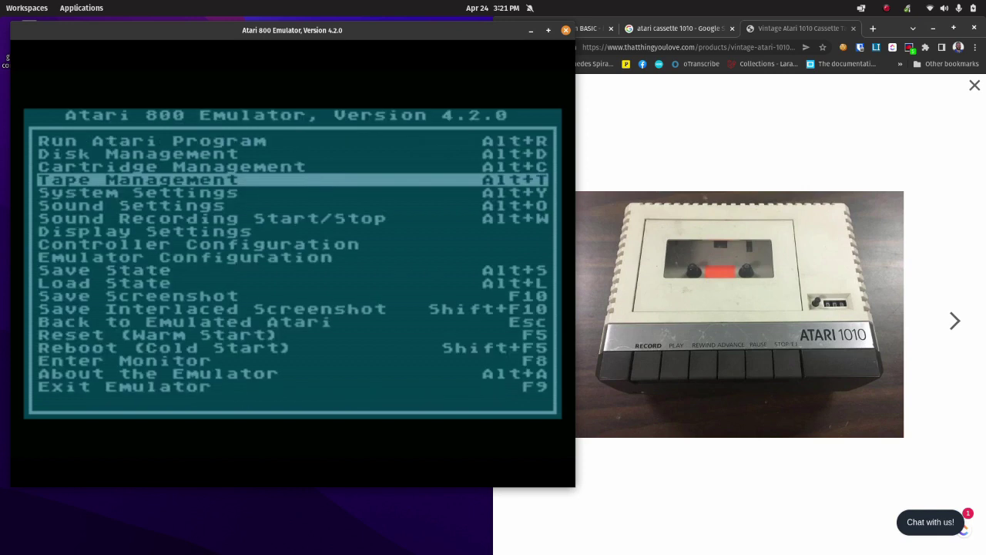
{"action": "key", "text": "Escape"}
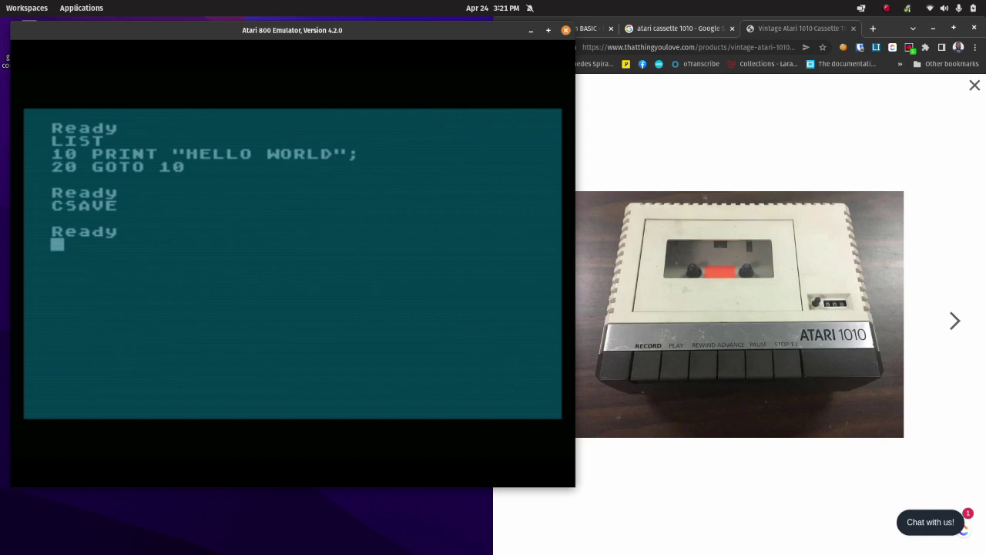
Load the first program from the tape with CLOAD and list it.
{"action": "type", "text": "CLOAD"}
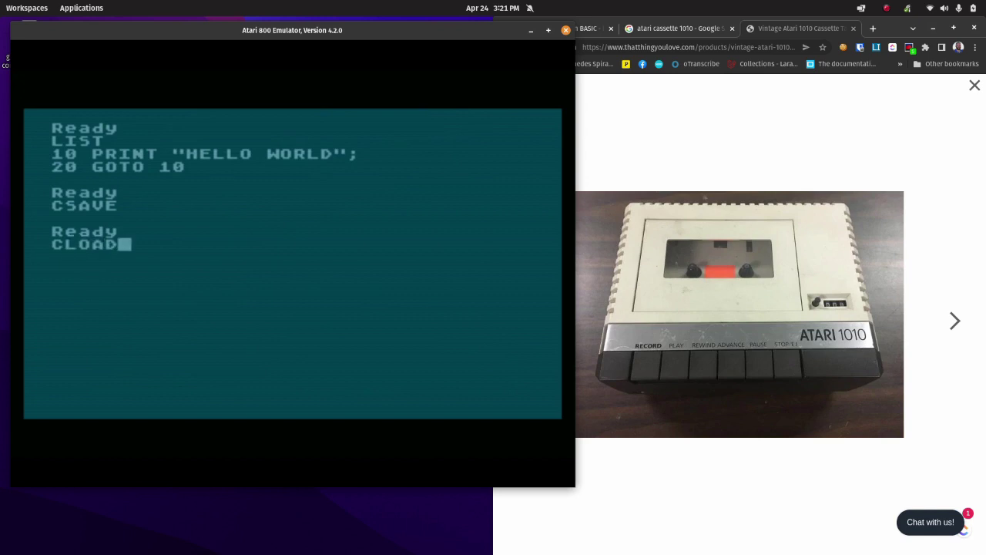
{"action": "key", "text": "Return"}
{"action": "key", "text": "Return"}
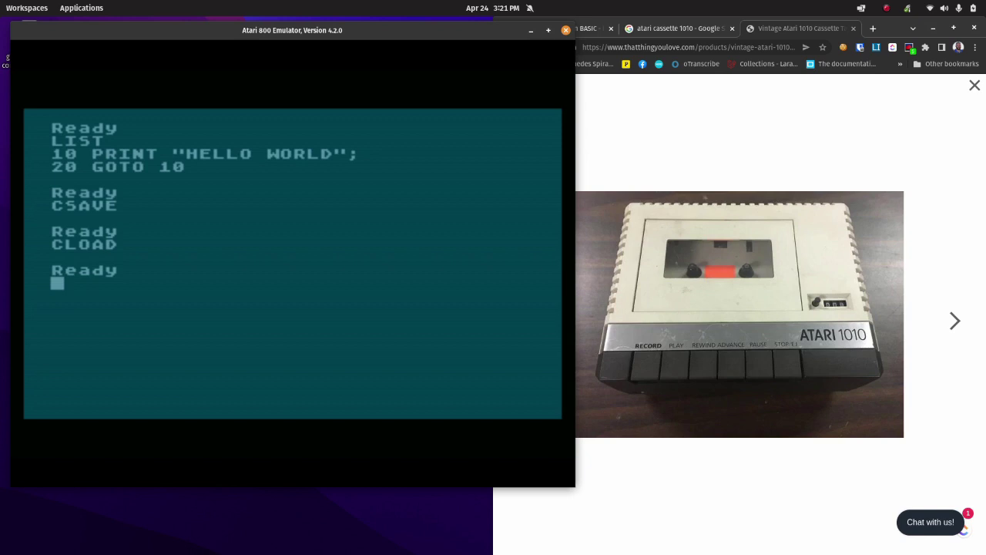
{"action": "type", "text": "LIST"}
{"action": "key", "text": "Return"}
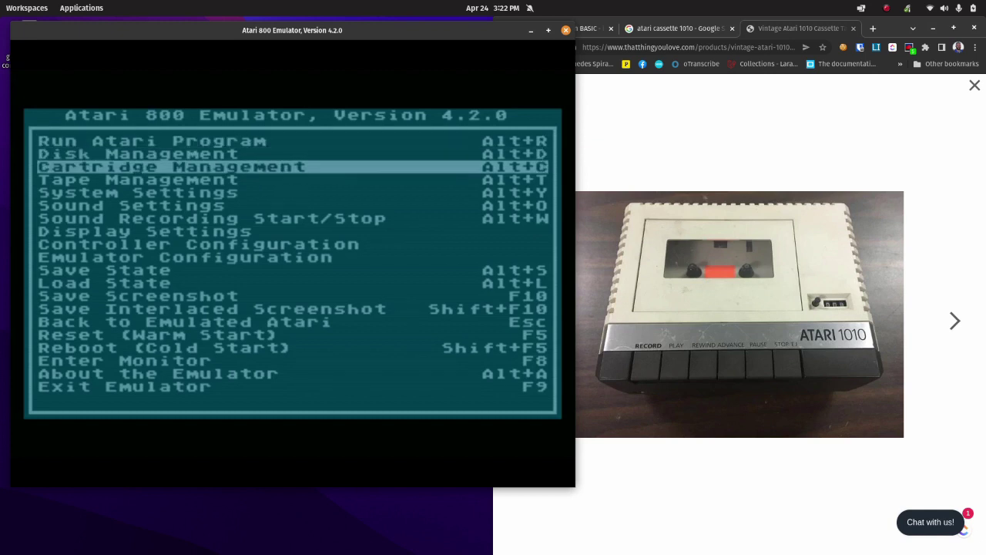
Check the tape's current block position in Tape Management.
{"action": "key", "text": "Down"}
{"action": "key", "text": "Return"}
{"action": "key", "text": "Down"}
{"action": "key", "text": "Down"}
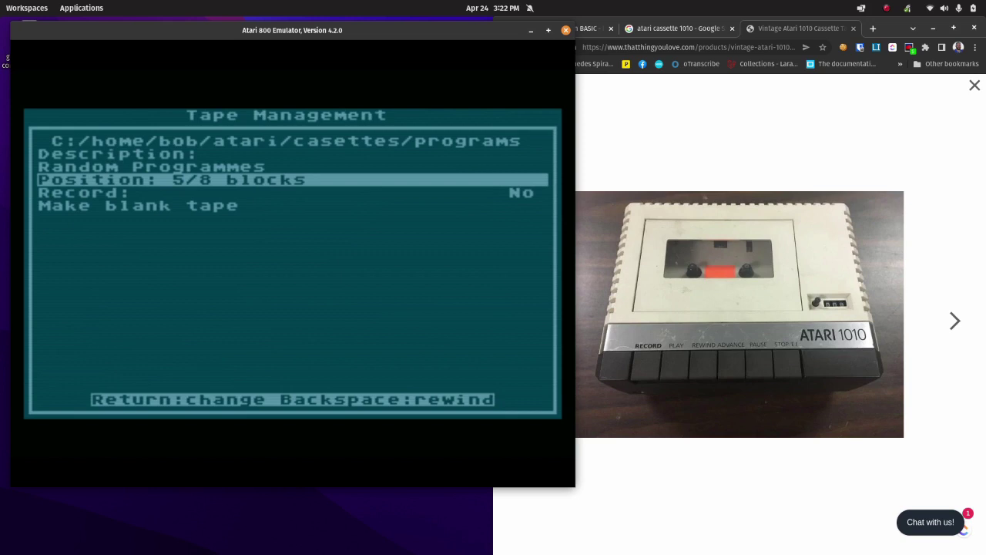
{"action": "key", "text": "Escape"}
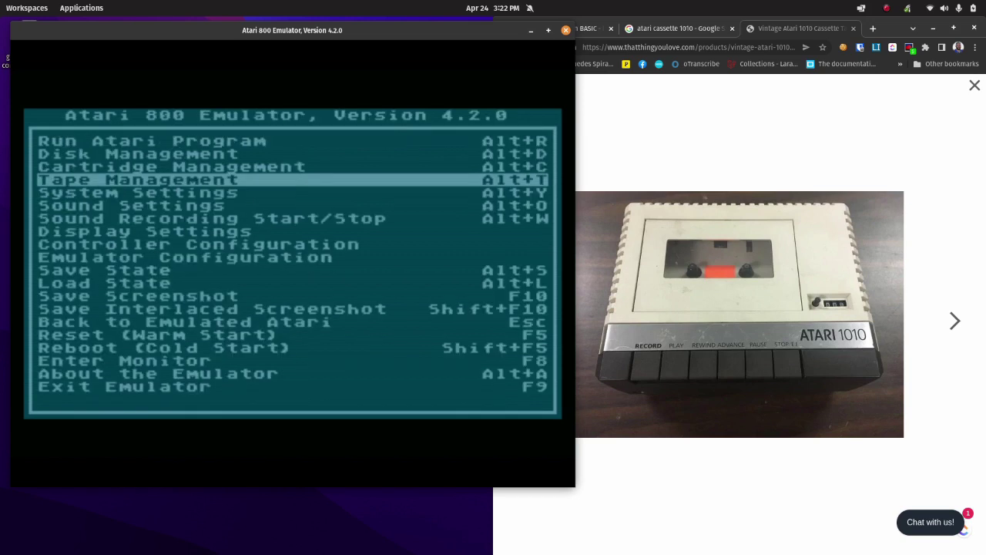
Cold-start the emulated Atari, load the next program from the tape with CLOAD, and list it.
{"action": "key", "text": "shift+F5"}
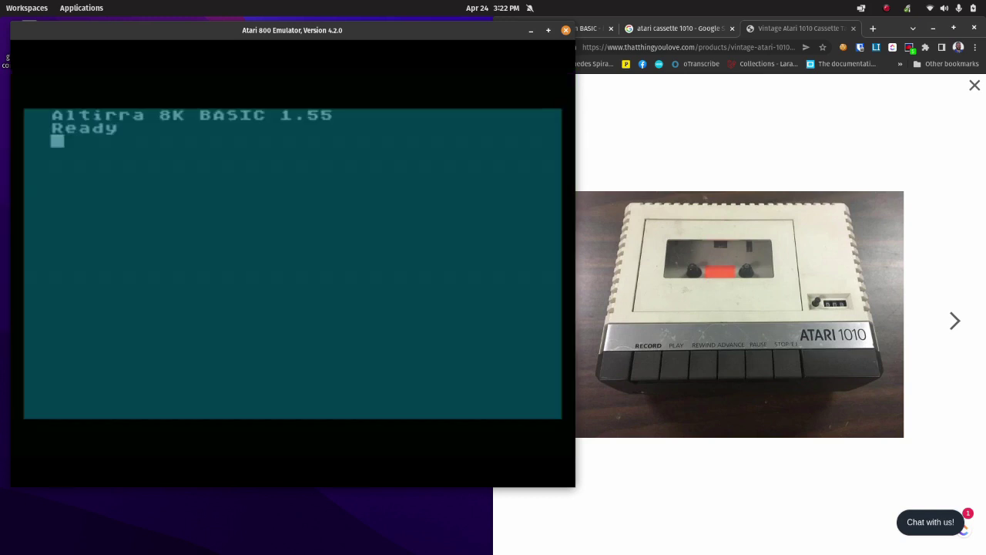
{"action": "type", "text": "CLOAD"}
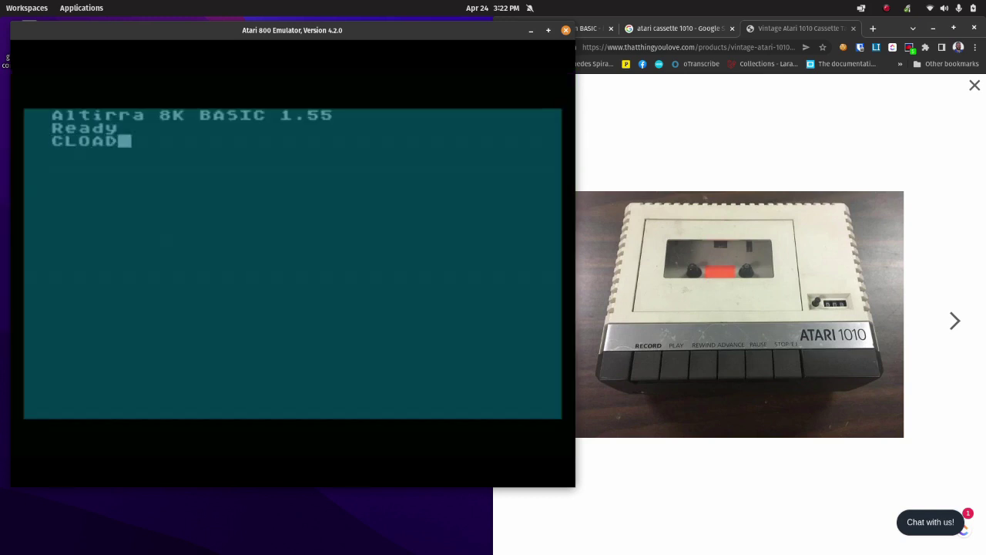
{"action": "key", "text": "Return"}
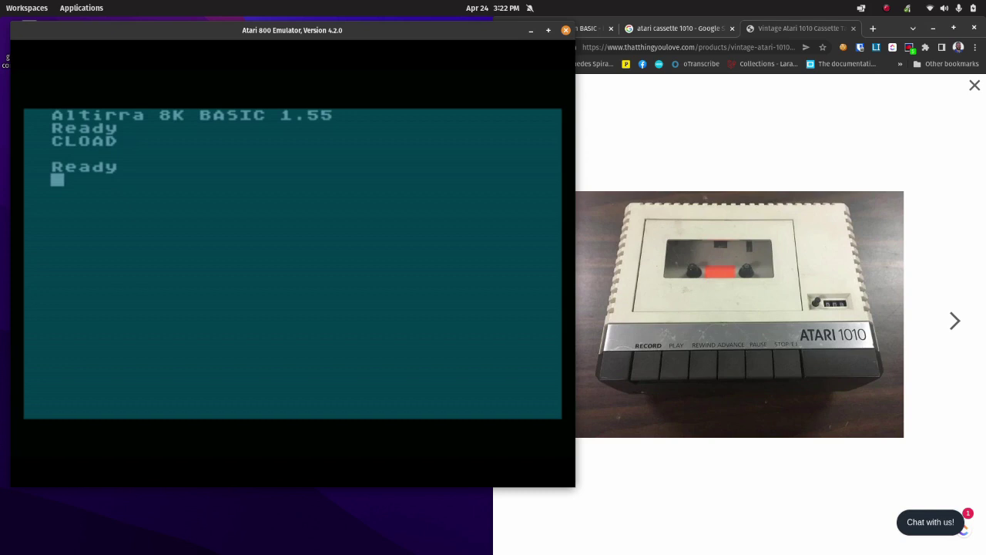
{"action": "type", "text": "LIST"}
{"action": "key", "text": "Return"}
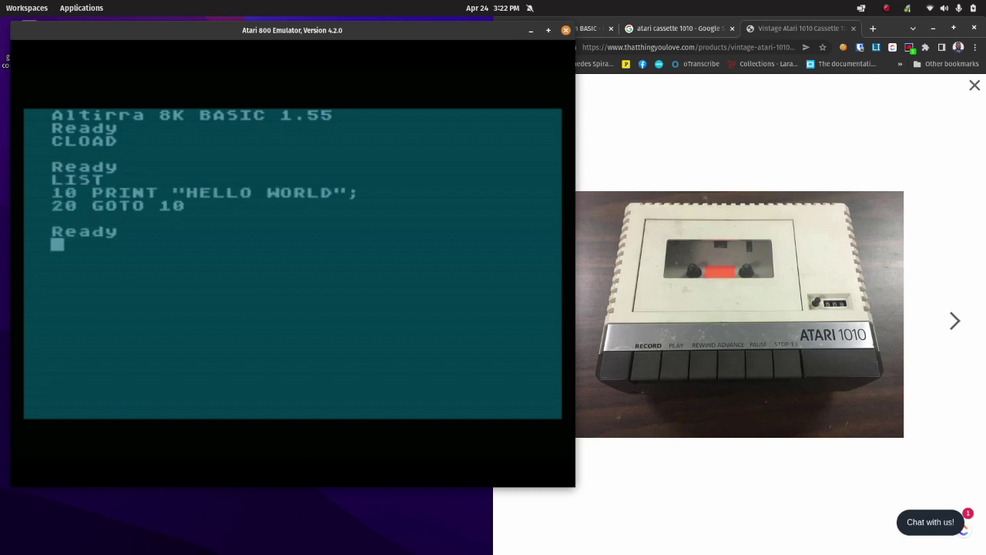